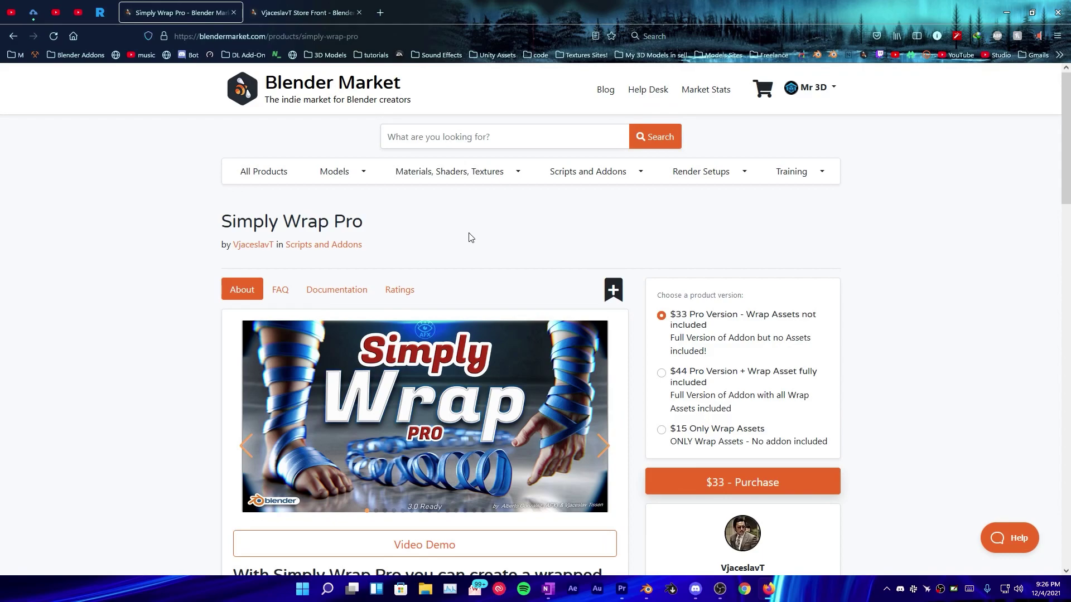
# Step: Look through the creator's store items and the Simply Wrap Pro product gallery images
pyautogui.hotkey('ctrl', 'Tab')
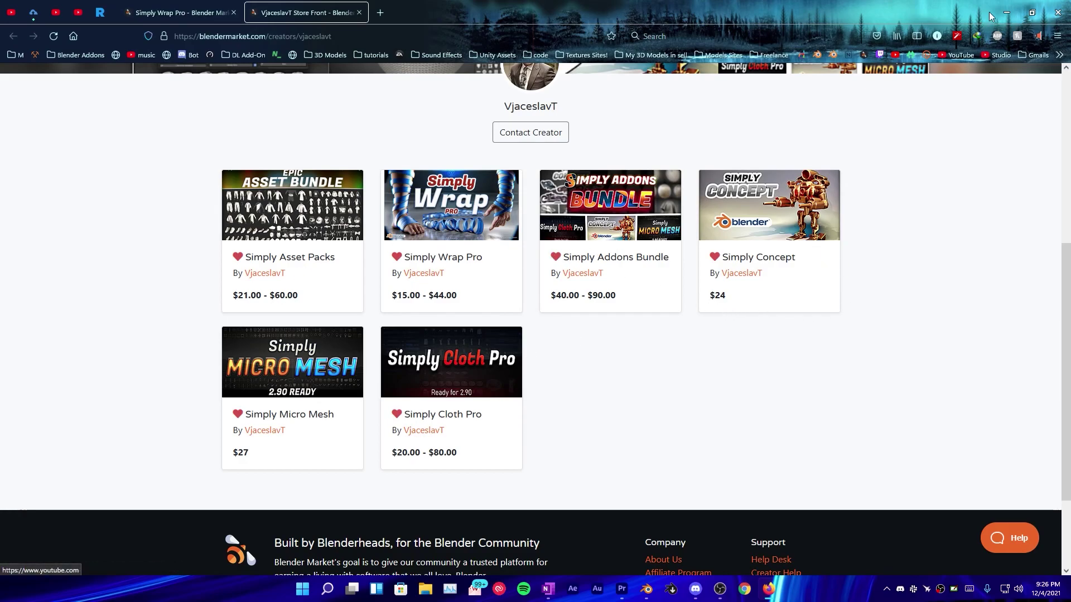
pyautogui.hotkey('ctrl', 'shift', 'Tab')
pyautogui.scroll(-3, 485, 229)
pyautogui.click(604, 327)
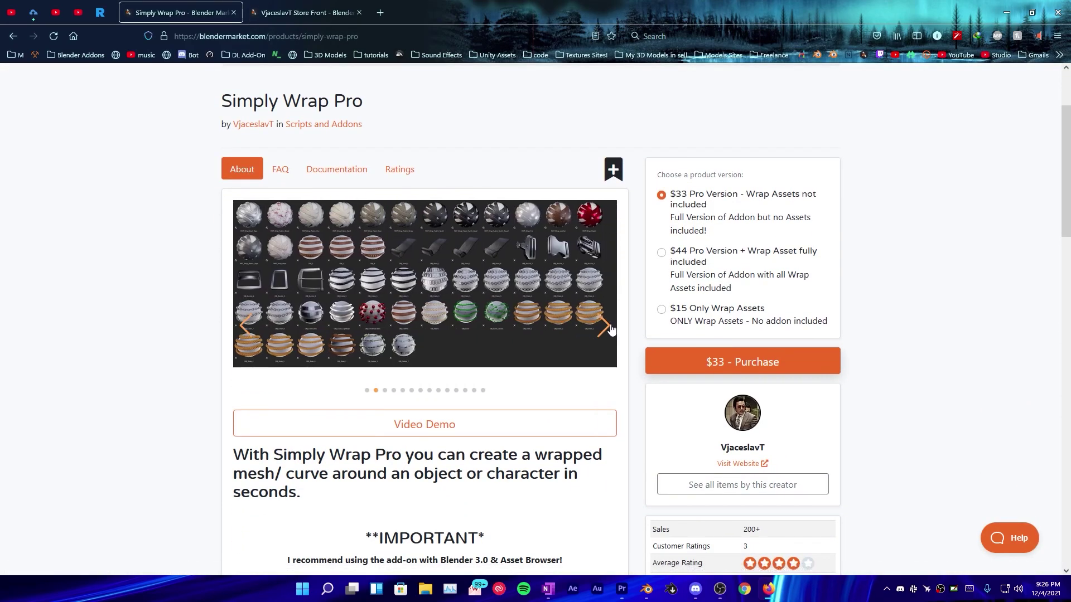
pyautogui.click(611, 329)
pyautogui.click(610, 331)
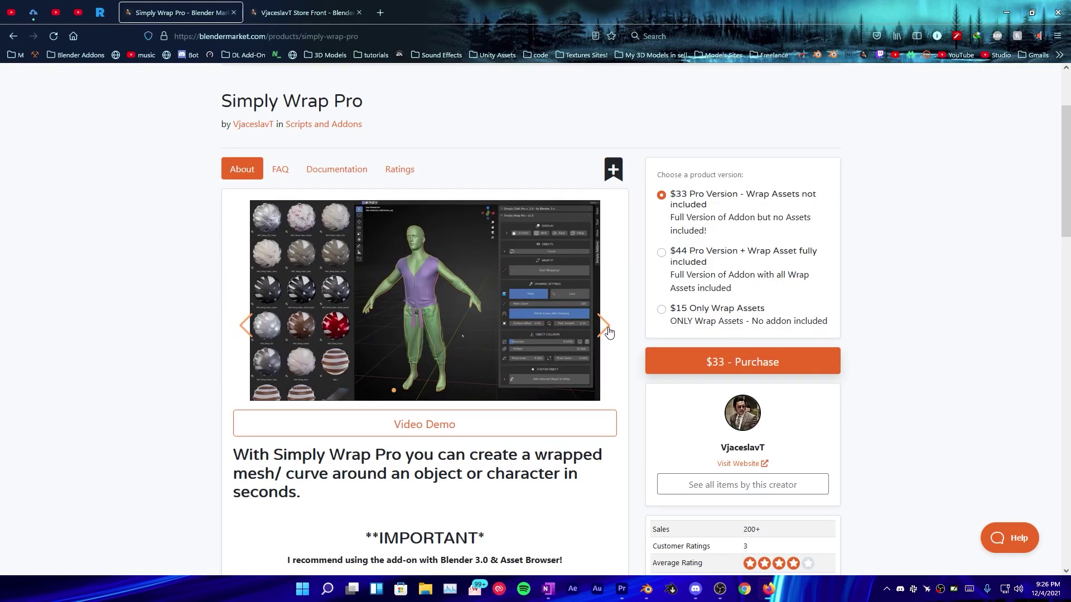
pyautogui.click(609, 329)
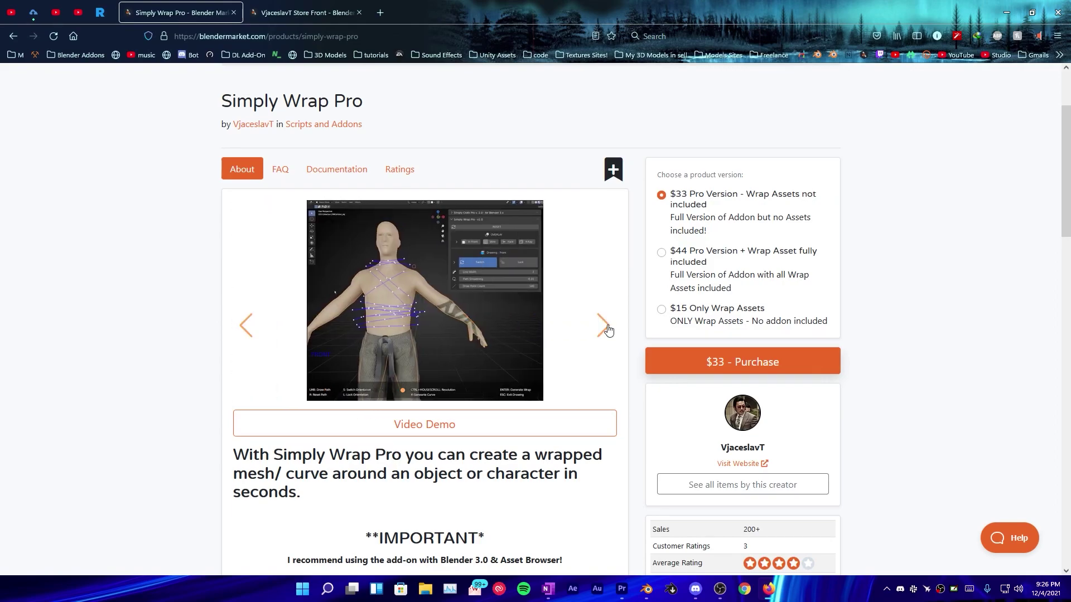
pyautogui.click(609, 328)
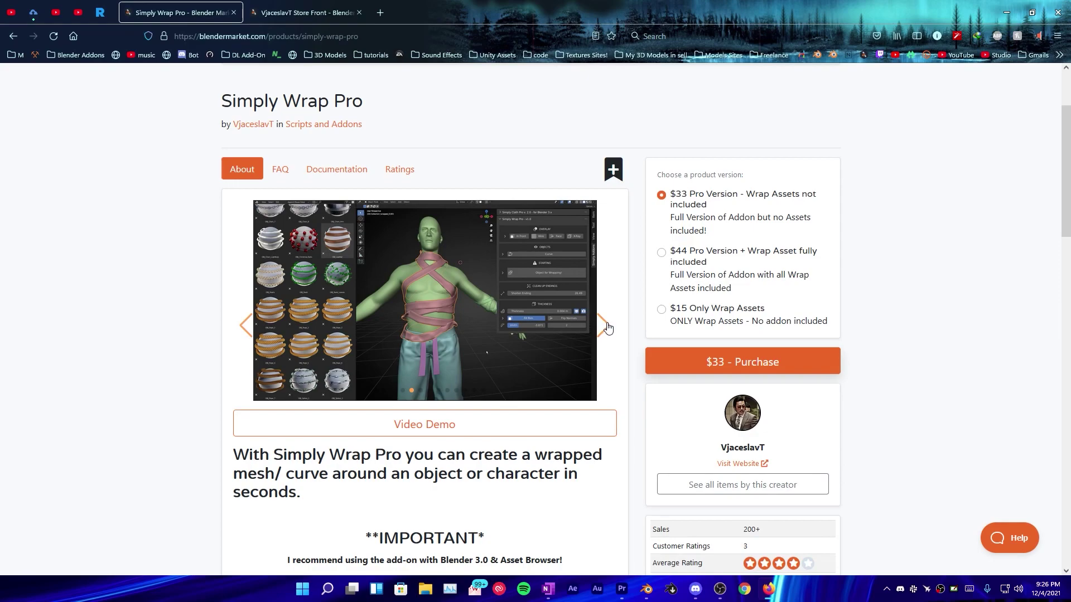
pyautogui.click(609, 328)
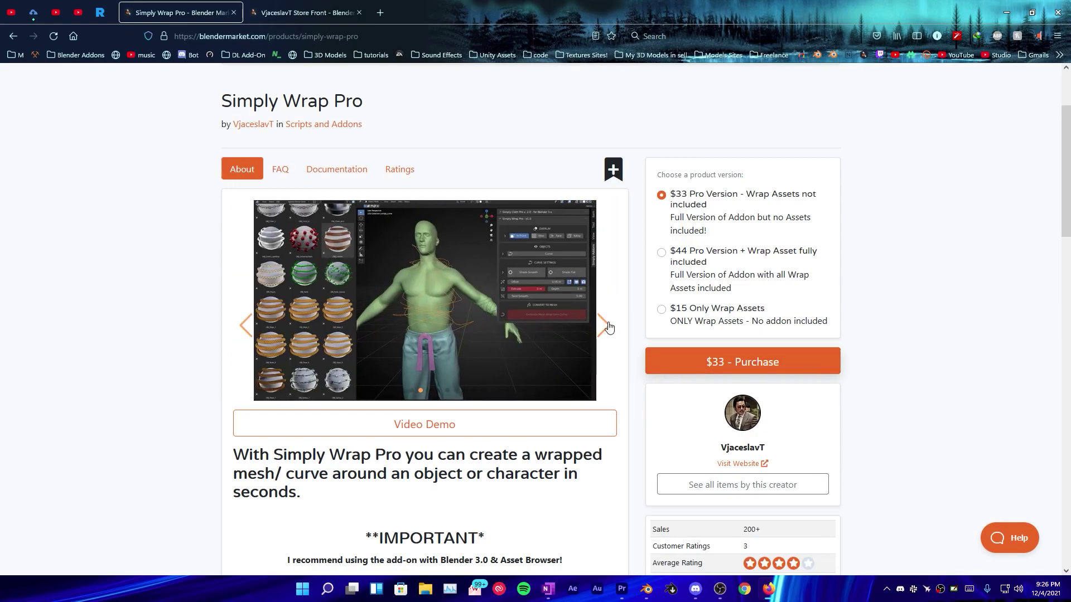
# Step: Switch to Blender and find the SimplyWrapPro add-on in the add-on preferences by searching for "sim"
pyautogui.click(645, 592)
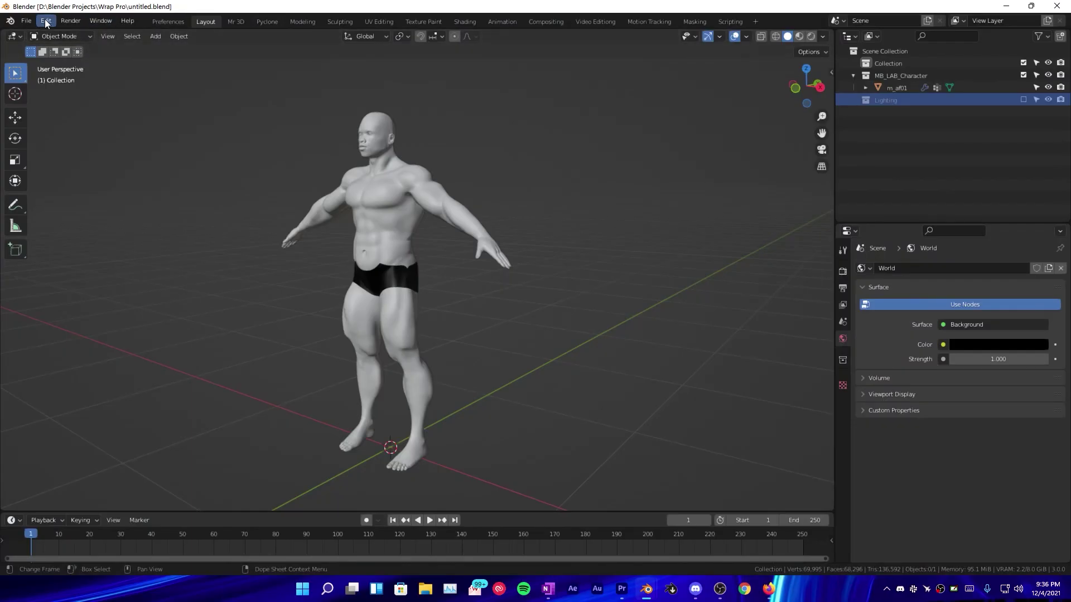
pyautogui.click(46, 21)
pyautogui.click(84, 204)
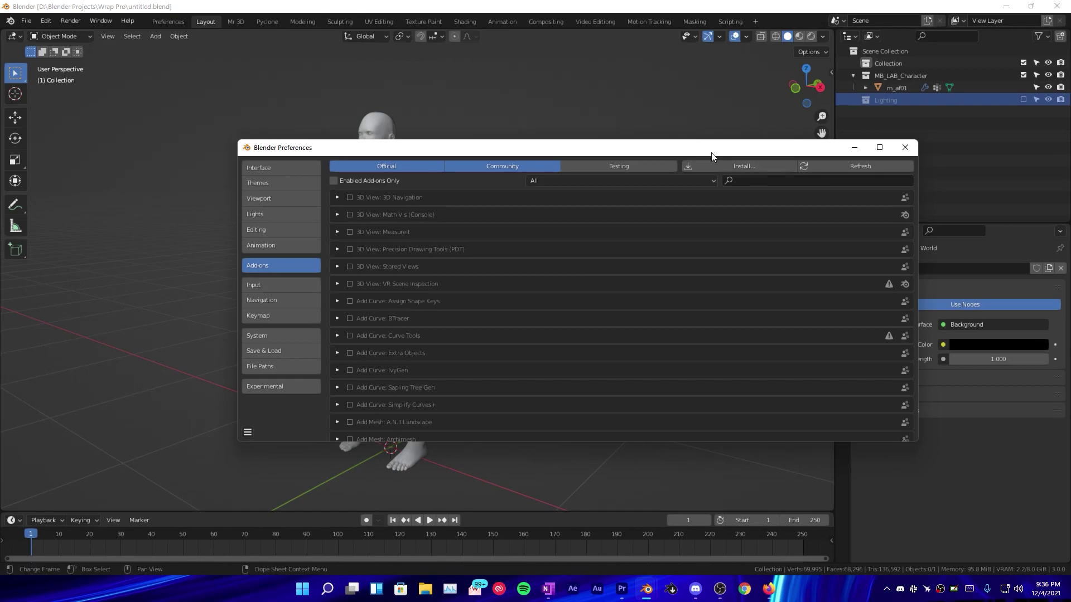
pyautogui.moveTo(694, 147); pyautogui.dragTo(534, 117)
pyautogui.click(607, 150)
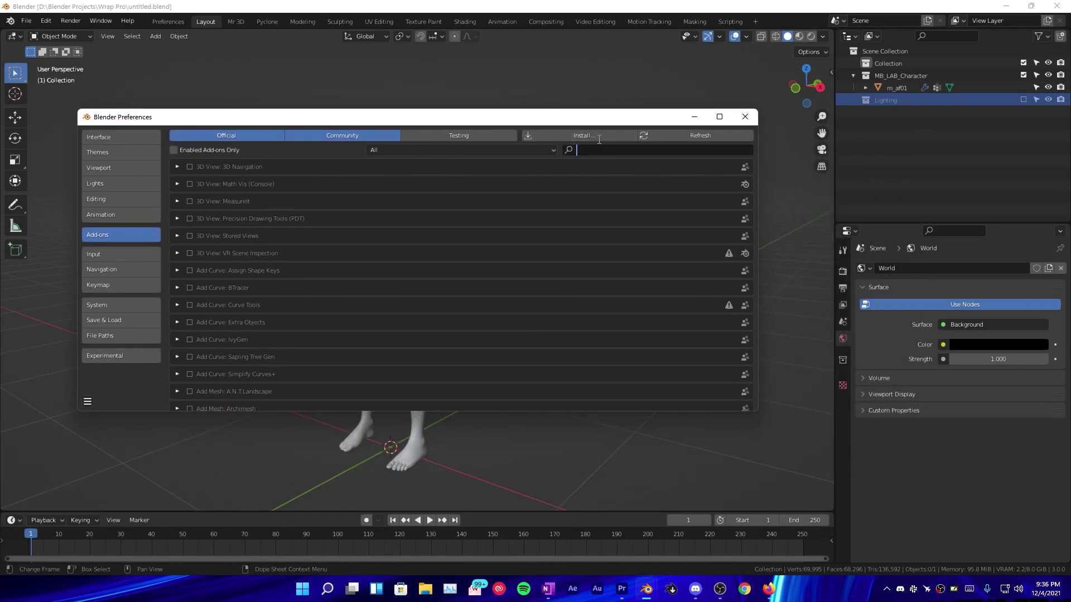
pyautogui.write('sim')
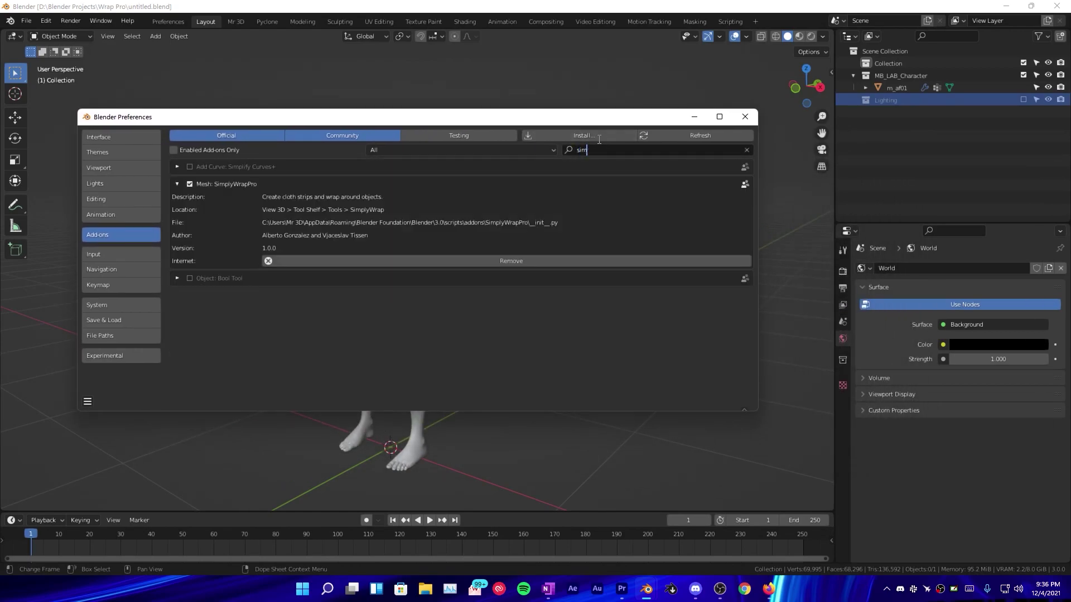
pyautogui.click(177, 185)
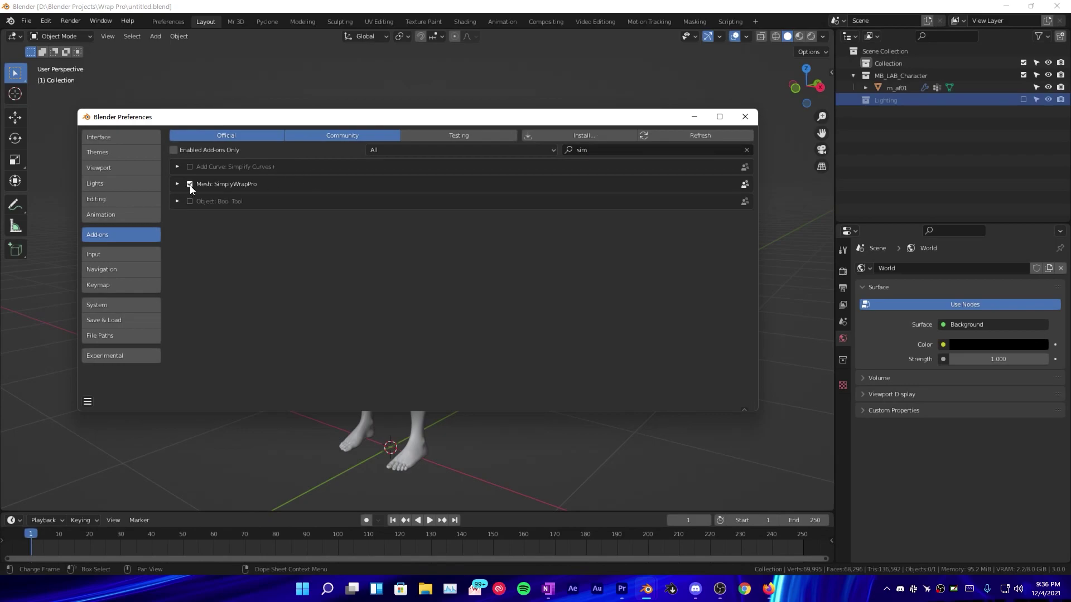
# Step: Save the preferences and close the preferences window
pyautogui.click(88, 402)
pyautogui.click(109, 371)
pyautogui.click(744, 116)
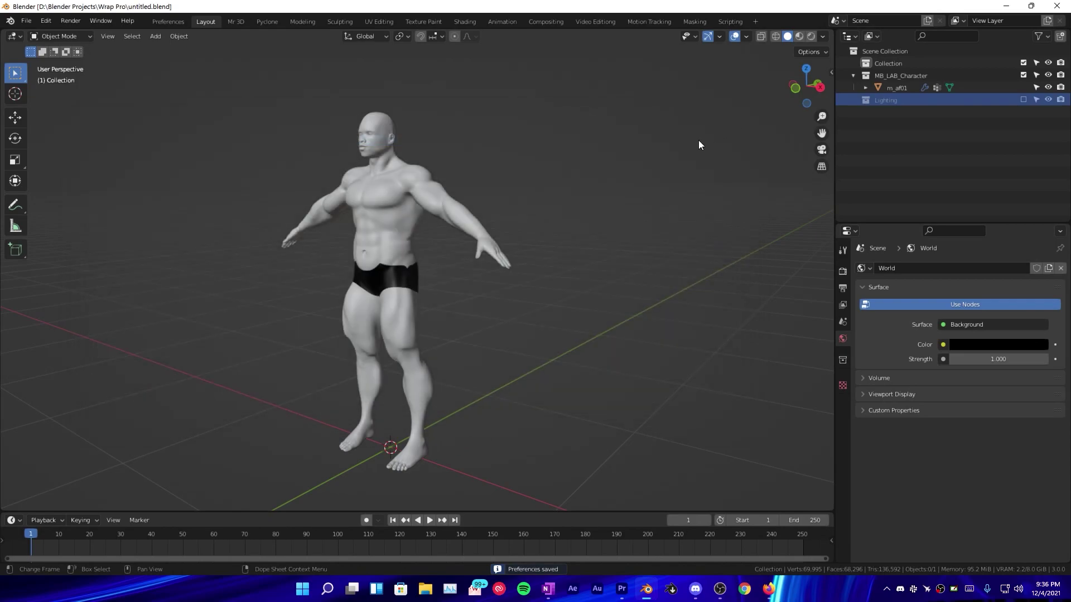
# Step: Select the male character and make it the object for wrapping in Simply Wrap Pro
pyautogui.keyDown('shift'); pyautogui.moveTo(370, 223); pyautogui.dragTo(447, 302, button='middle'); pyautogui.keyUp('shift')
pyautogui.click(369, 262)
pyautogui.scroll(1, 369, 262)
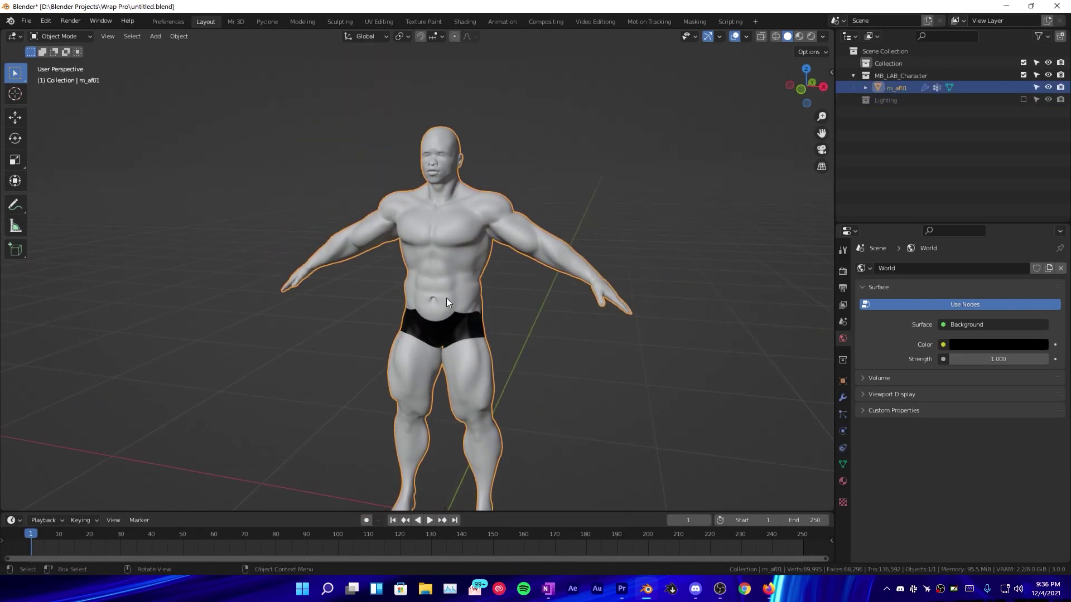
pyautogui.press('n')
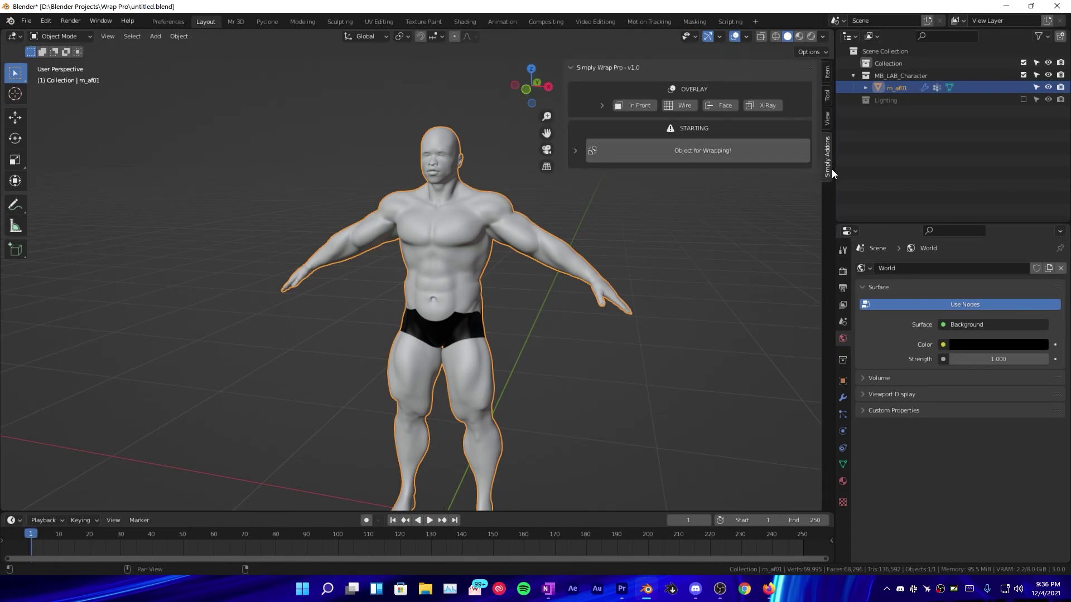
pyautogui.moveTo(541, 231); pyautogui.dragTo(664, 111, button='middle')
pyautogui.keyDown('shift'); pyautogui.moveTo(558, 232); pyautogui.dragTo(532, 279, button='middle'); pyautogui.keyUp('shift')
pyautogui.keyDown('ctrl'); pyautogui.moveTo(533, 279); pyautogui.dragTo(563, 290, button='middle'); pyautogui.keyUp('ctrl')
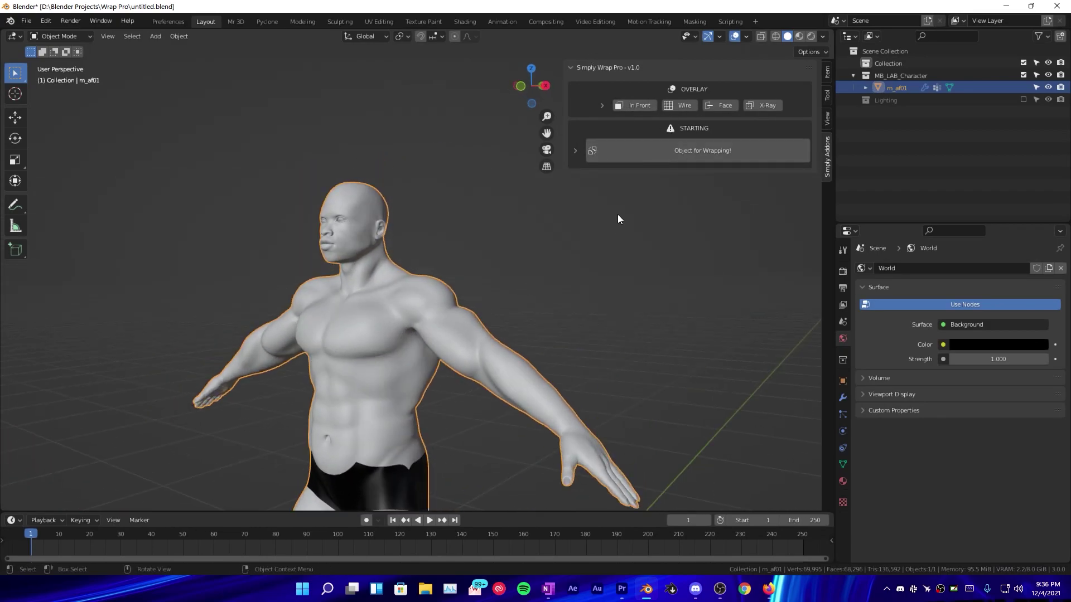
pyautogui.click(657, 156)
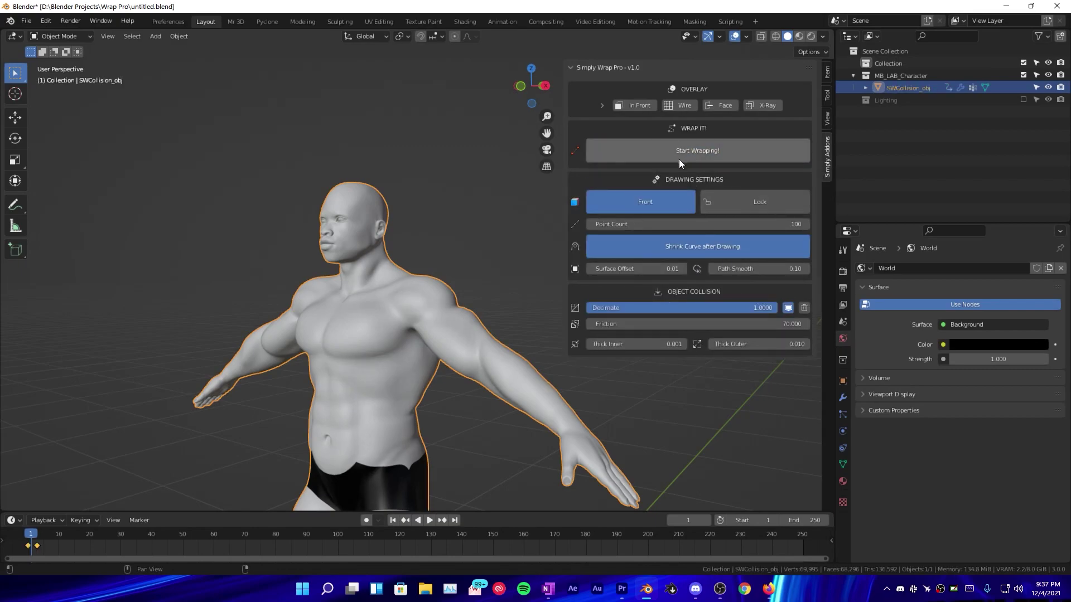
# Step: Set the collision object's Decimate value to 0.05
pyautogui.keyDown('shift'); pyautogui.moveTo(416, 342); pyautogui.dragTo(419, 257, button='middle'); pyautogui.keyUp('shift')
pyautogui.scroll(-2, 419, 257)
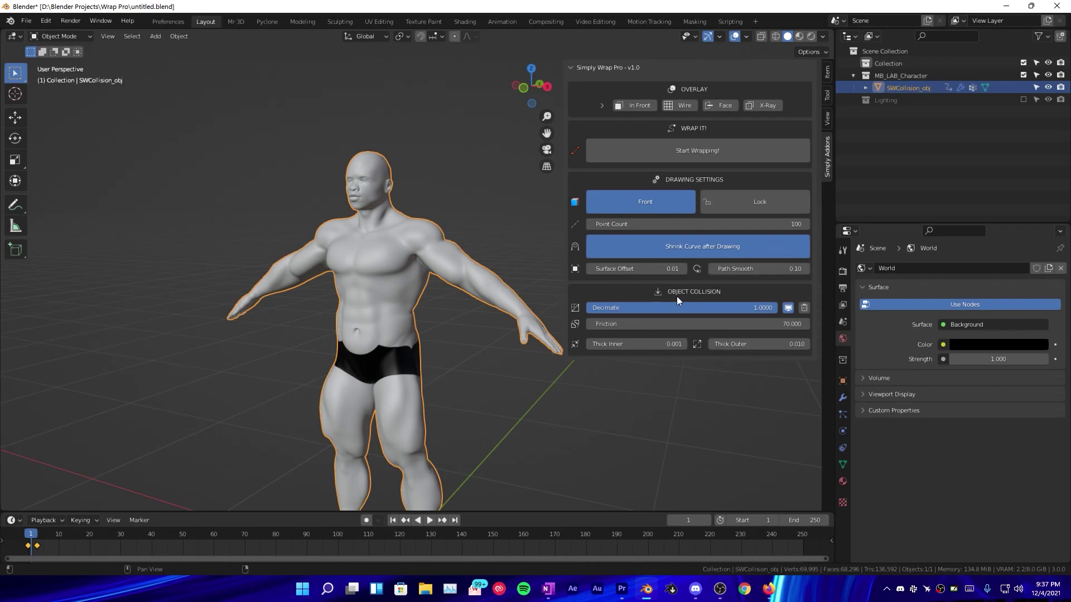
pyautogui.scroll(3, 523, 353)
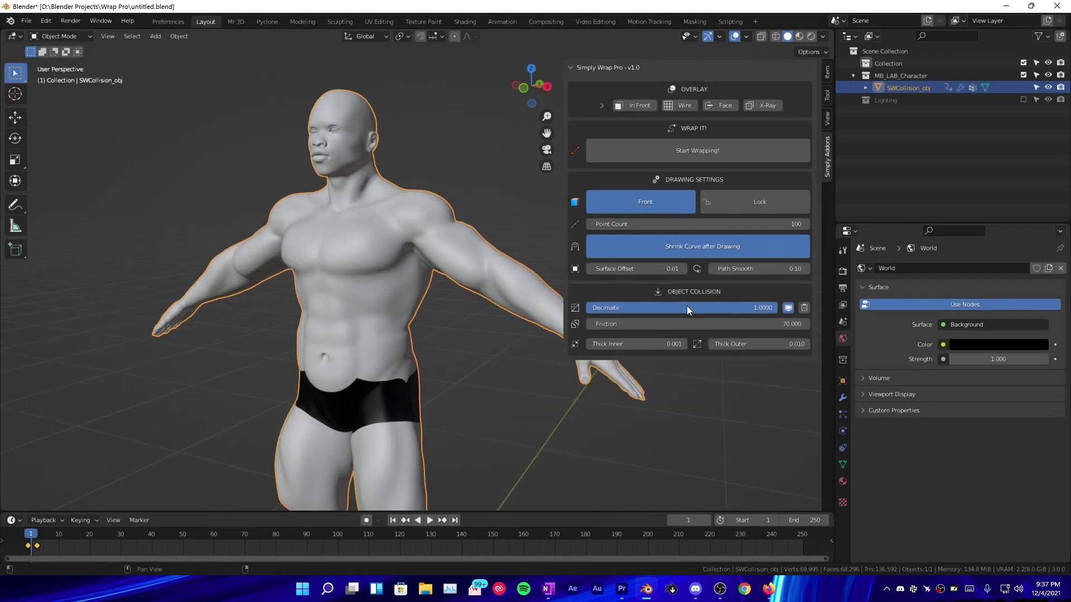
pyautogui.moveTo(687, 306); pyautogui.dragTo(497, 308)
pyautogui.moveTo(587, 308); pyautogui.dragTo(616, 310)
pyautogui.click(617, 313)
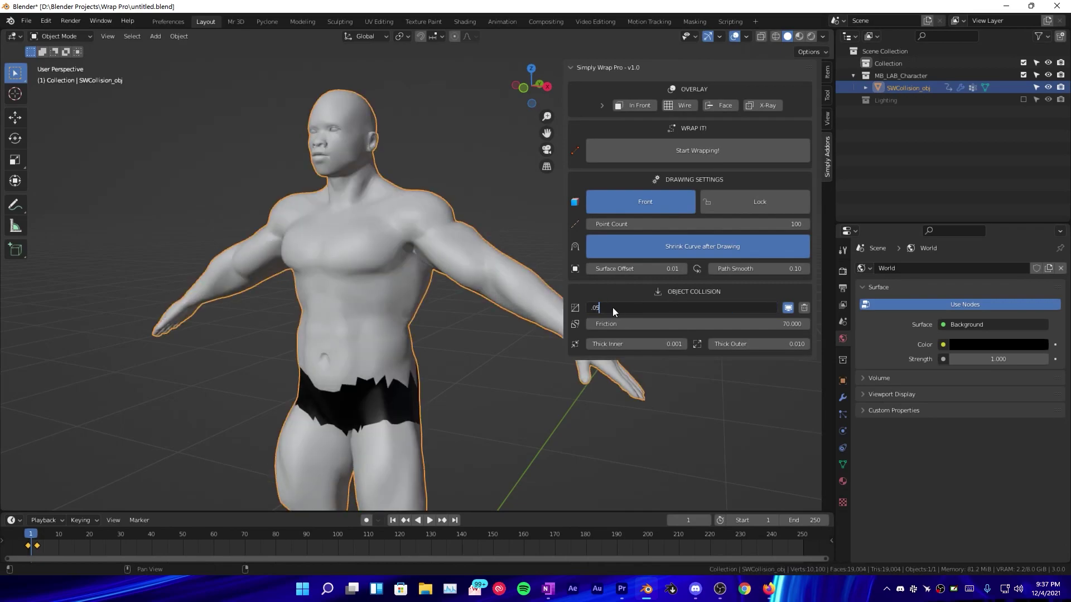
pyautogui.write('.05')
pyautogui.press('Return')
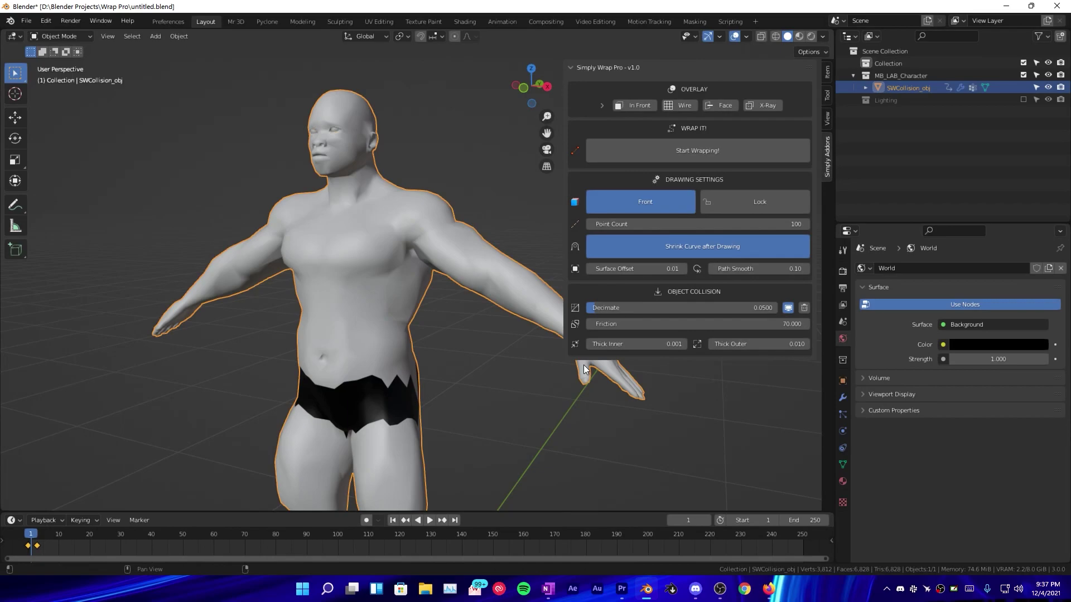
# Step: Start wrapping and draw the path across the front of the character's waist and back around behind it
pyautogui.scroll(-2, 387, 352)
pyautogui.moveTo(362, 353); pyautogui.dragTo(280, 355, button='middle')
pyautogui.scroll(1, 386, 353)
pyautogui.scroll(2, 409, 339)
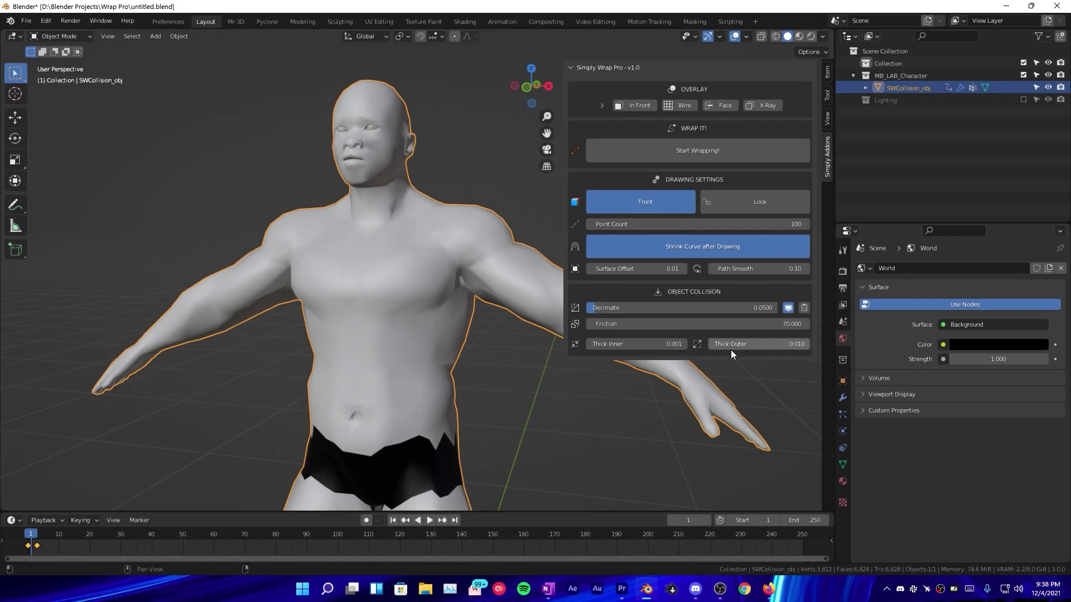
pyautogui.click(653, 152)
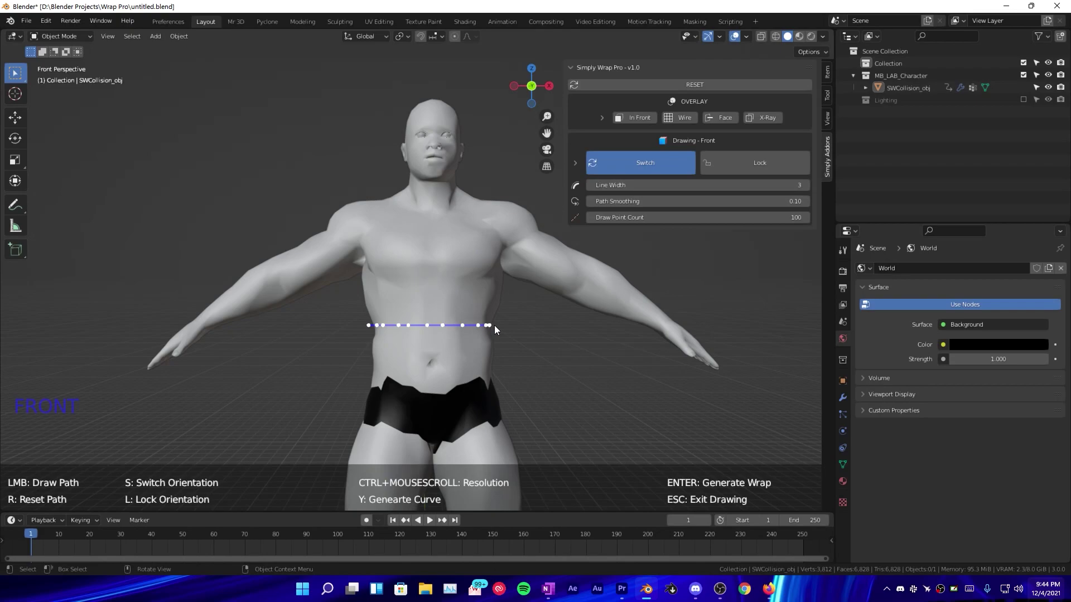
pyautogui.press('s')
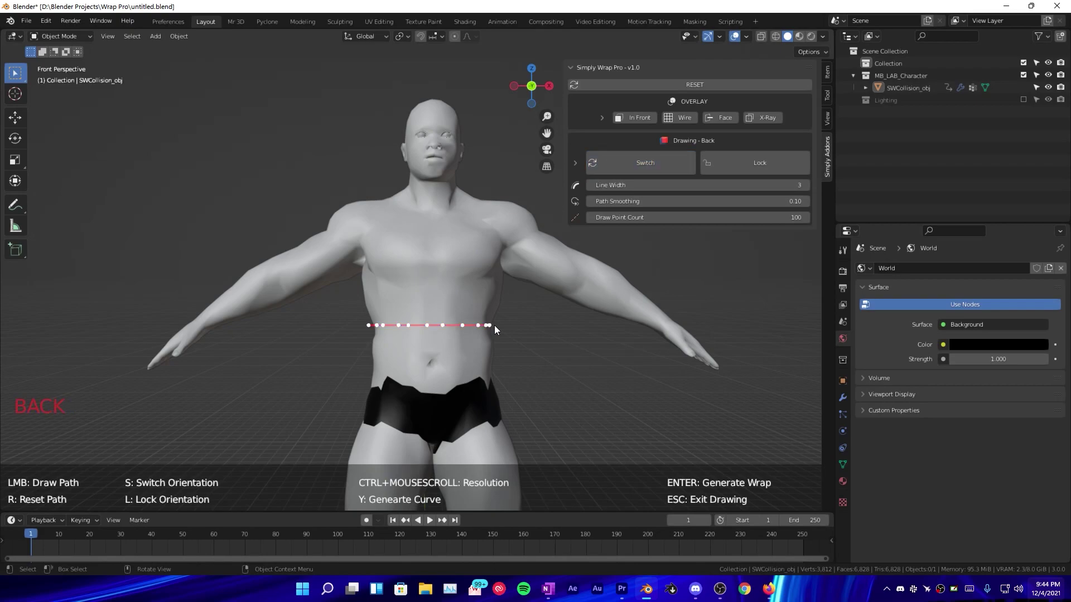
pyautogui.moveTo(494, 325); pyautogui.dragTo(377, 344)
pyautogui.press('s')
pyautogui.moveTo(376, 347)
pyautogui.mouseDown(button='middle')
pyautogui.moveTo(440, 342)
pyautogui.moveTo(380, 350)
pyautogui.mouseUp(button='middle')
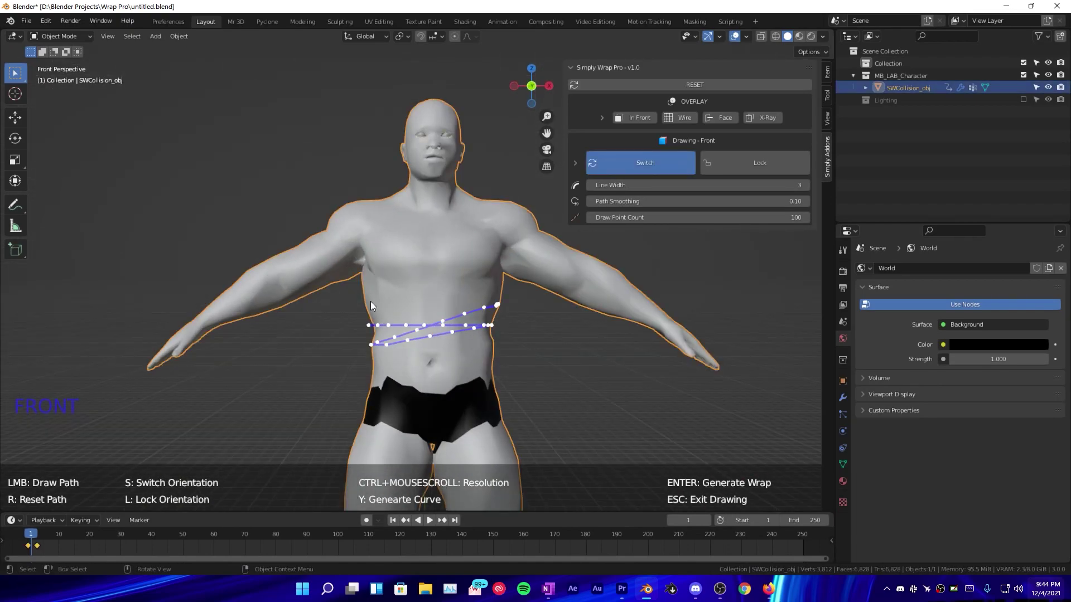
# Step: Extend the wrap path around the torso, alternating front and back, with crossings over the chest and shoulders
pyautogui.moveTo(370, 302); pyautogui.dragTo(370, 320, button='middle')
pyautogui.press('s')
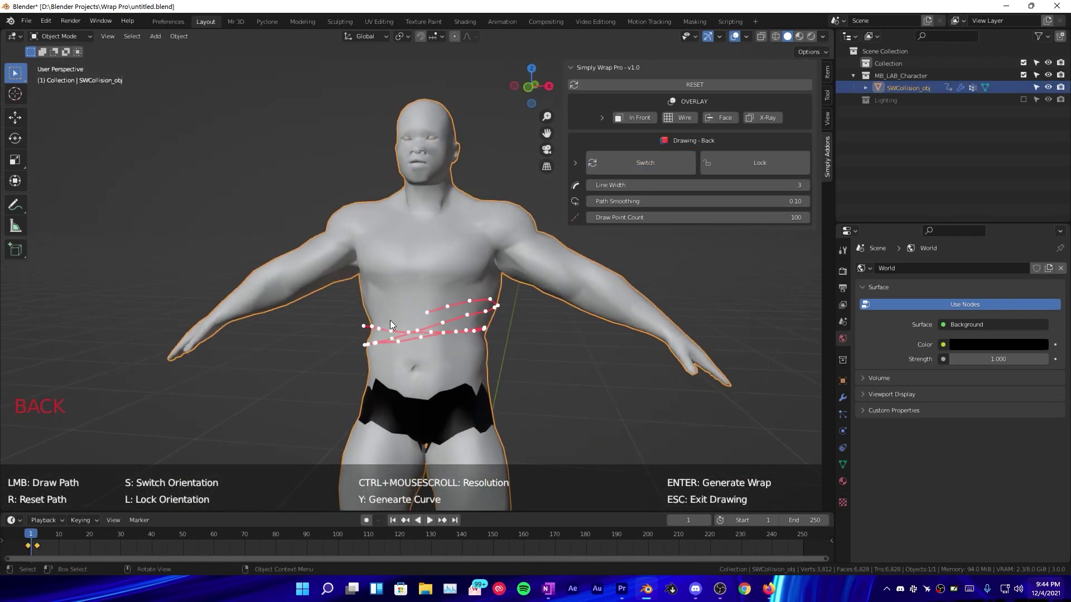
pyautogui.moveTo(370, 320)
pyautogui.mouseDown()
pyautogui.moveTo(429, 299)
pyautogui.moveTo(361, 259)
pyautogui.moveTo(372, 199)
pyautogui.moveTo(497, 346)
pyautogui.mouseUp()
pyautogui.moveTo(496, 345)
pyautogui.mouseDown(button='middle')
pyautogui.moveTo(416, 339)
pyautogui.moveTo(566, 384)
pyautogui.moveTo(451, 352)
pyautogui.moveTo(504, 287)
pyautogui.moveTo(207, 483)
pyautogui.mouseUp(button='middle')
pyautogui.moveTo(366, 490)
pyautogui.mouseDown(button='middle')
pyautogui.moveTo(436, 340)
pyautogui.moveTo(391, 255)
pyautogui.moveTo(391, 320)
pyautogui.mouseUp(button='middle')
pyautogui.scroll(3, 402, 265)
# Step: Increase the resolution of the drawn wrap path so it has more points
pyautogui.press('ctrl')
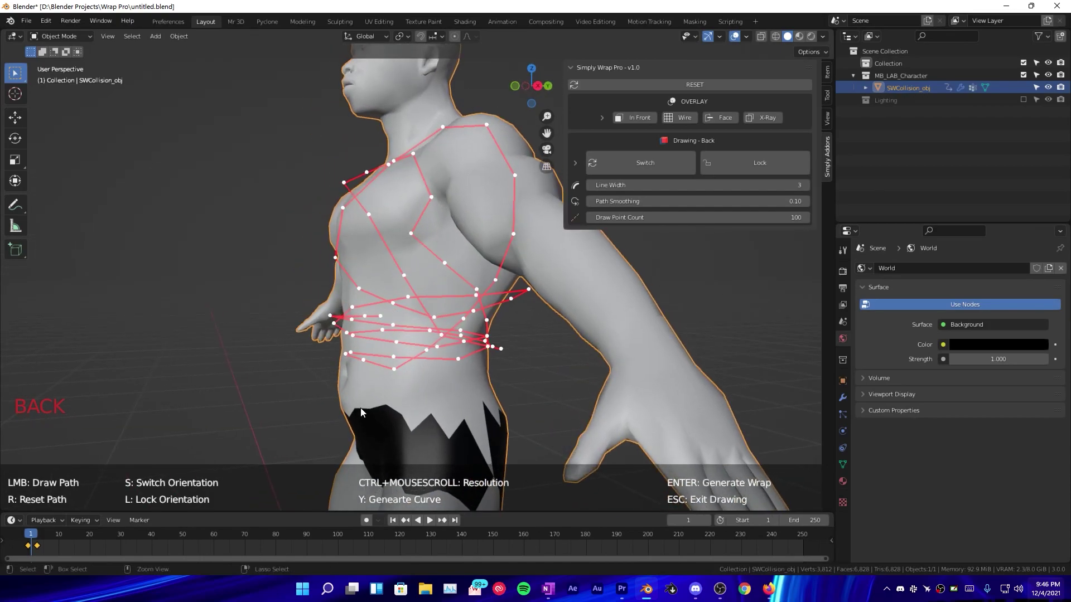
pyautogui.keyDown('ctrl'); pyautogui.scroll(6, 360, 407); pyautogui.keyUp('ctrl')
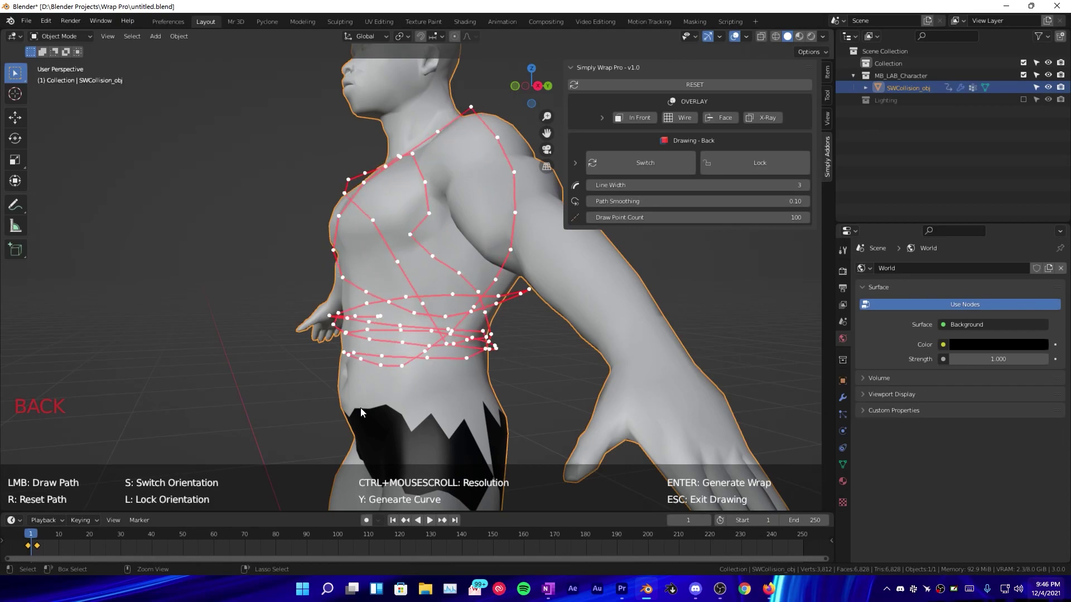
pyautogui.keyDown('ctrl'); pyautogui.scroll(3, 360, 407); pyautogui.keyUp('ctrl')
pyautogui.moveTo(361, 407); pyautogui.dragTo(411, 412, button='middle')
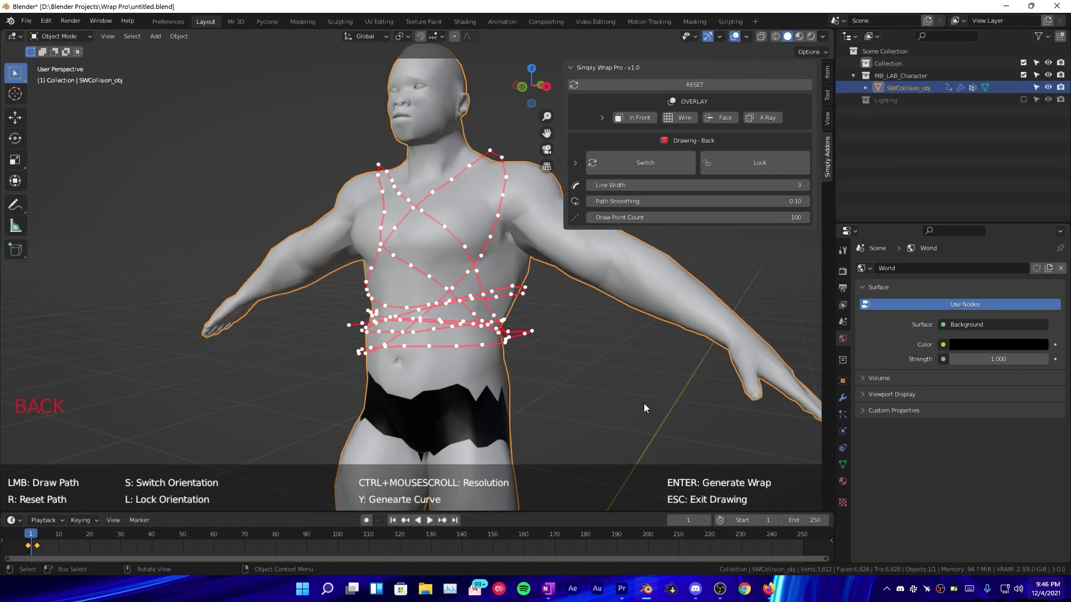
# Step: Check the path around the torso and generate the wrap mesh from it
pyautogui.scroll(-2, 310, 306)
pyautogui.moveTo(311, 306); pyautogui.dragTo(340, 308, button='middle')
pyautogui.scroll(-1, 519, 363)
pyautogui.scroll(3, 519, 363)
pyautogui.moveTo(519, 363); pyautogui.dragTo(499, 363, button='middle')
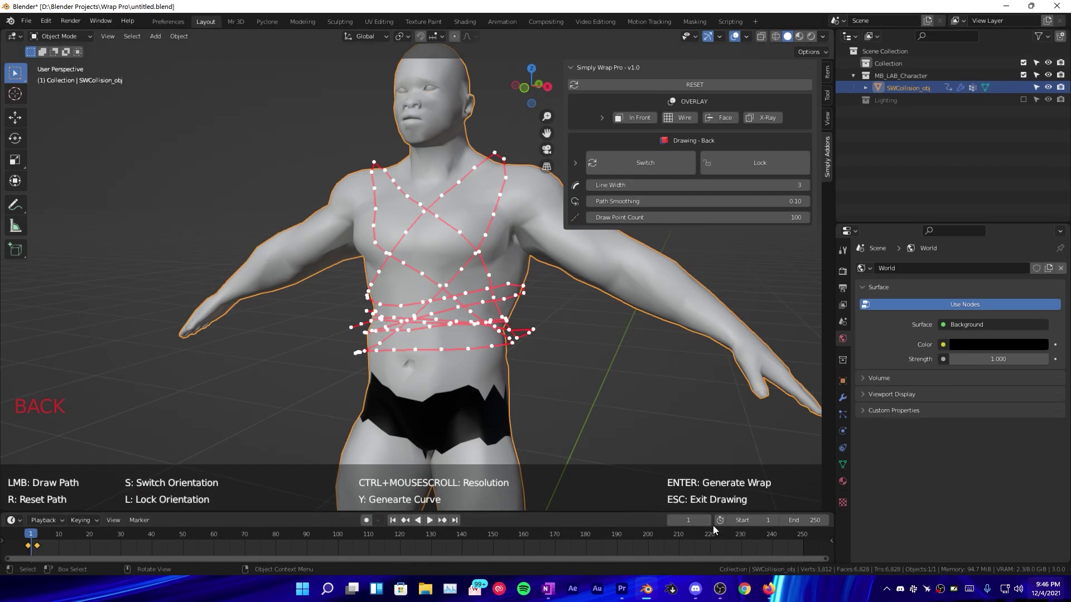
pyautogui.moveTo(423, 362); pyautogui.dragTo(439, 353, button='middle')
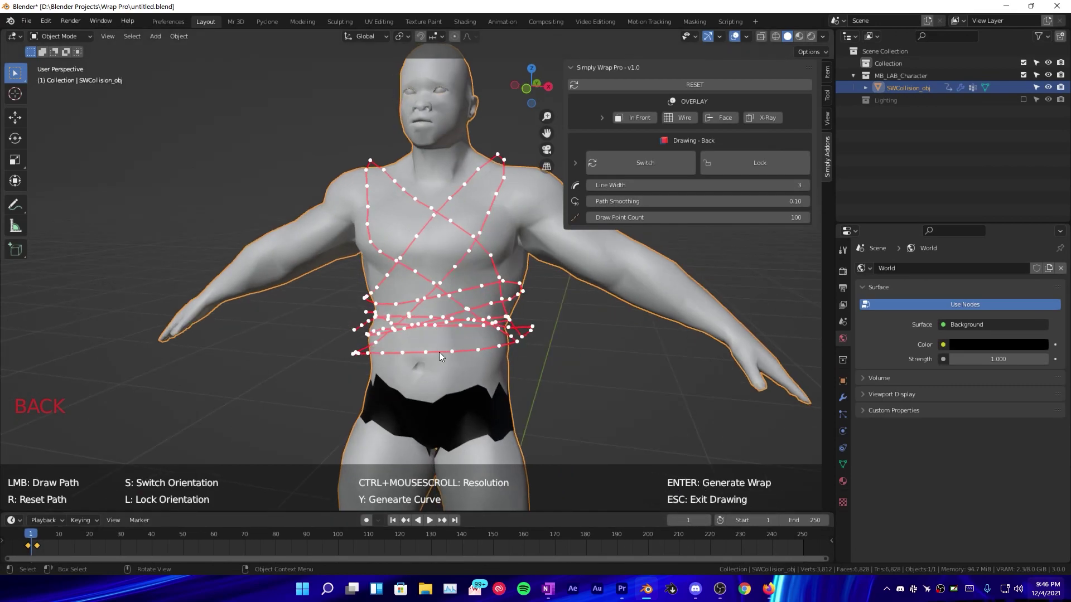
pyautogui.press('Return')
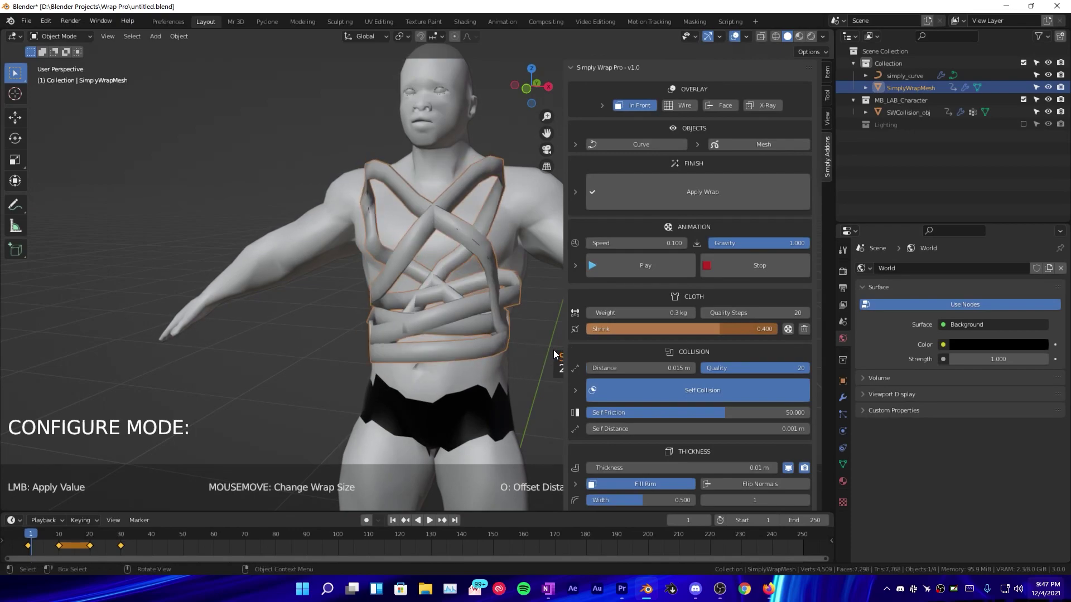
# Step: Hide the add-on settings and adjust the width of the wrap strips with the interactive Size value
pyautogui.press('n')
pyautogui.scroll(1, 550, 352)
pyautogui.moveTo(554, 350); pyautogui.dragTo(500, 342, button='middle')
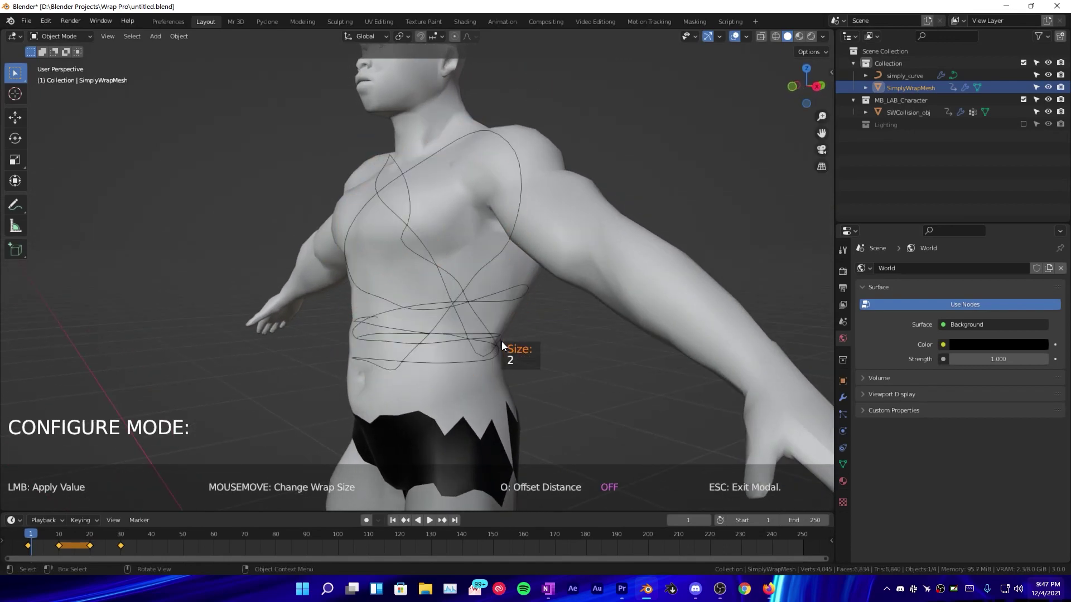
pyautogui.click(553, 323)
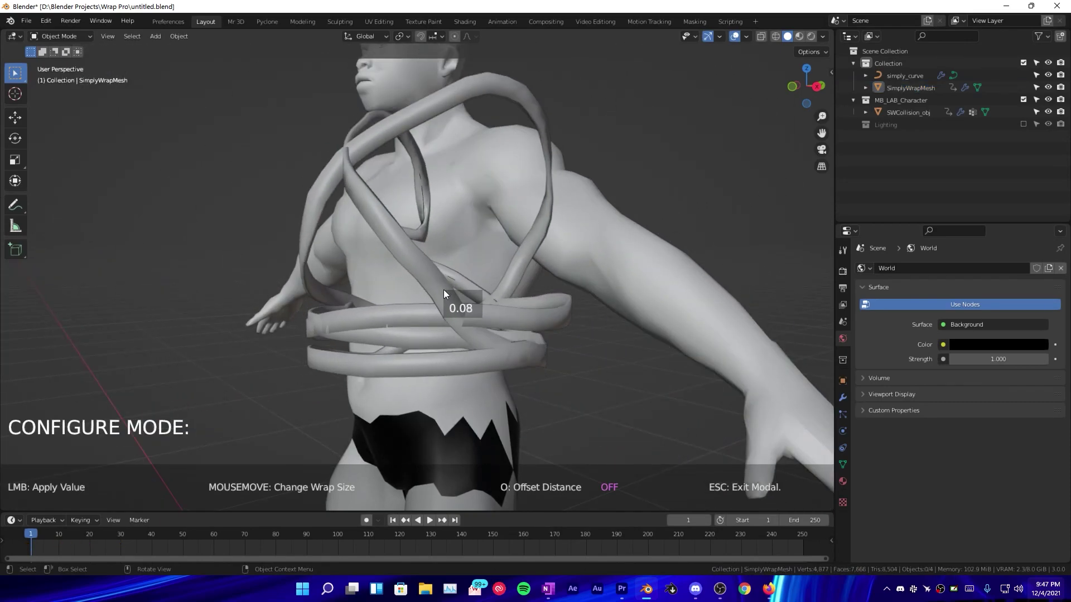
# Step: Adjust the wrap strips' distance from the body and apply the Twist value to complete the configuration
pyautogui.moveTo(440, 289); pyautogui.dragTo(551, 284, button='middle')
pyautogui.click(440, 295)
pyautogui.scroll(3, 551, 284)
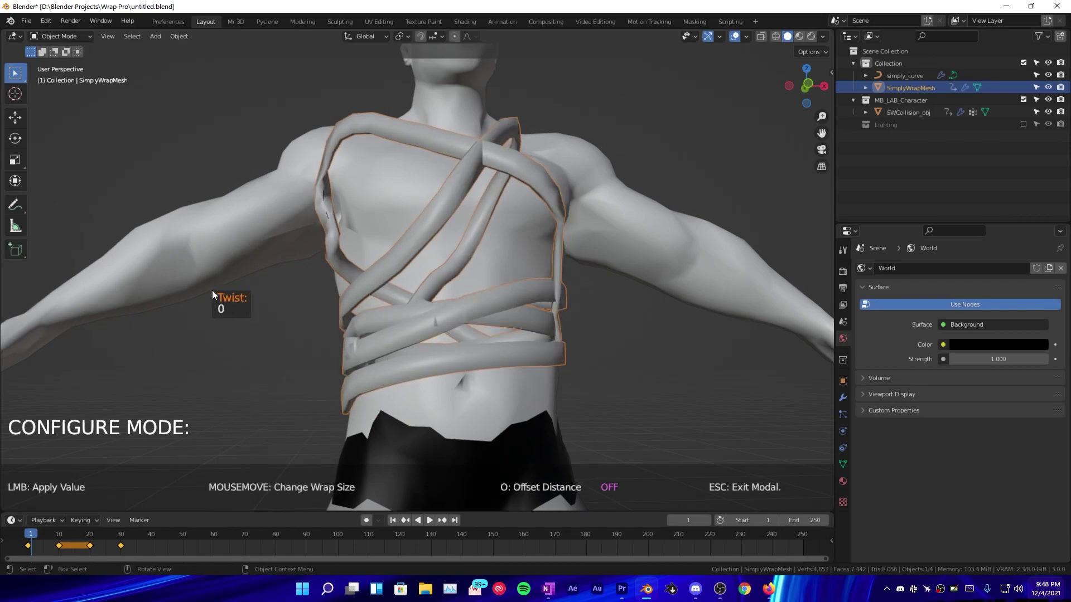
pyautogui.click(216, 331)
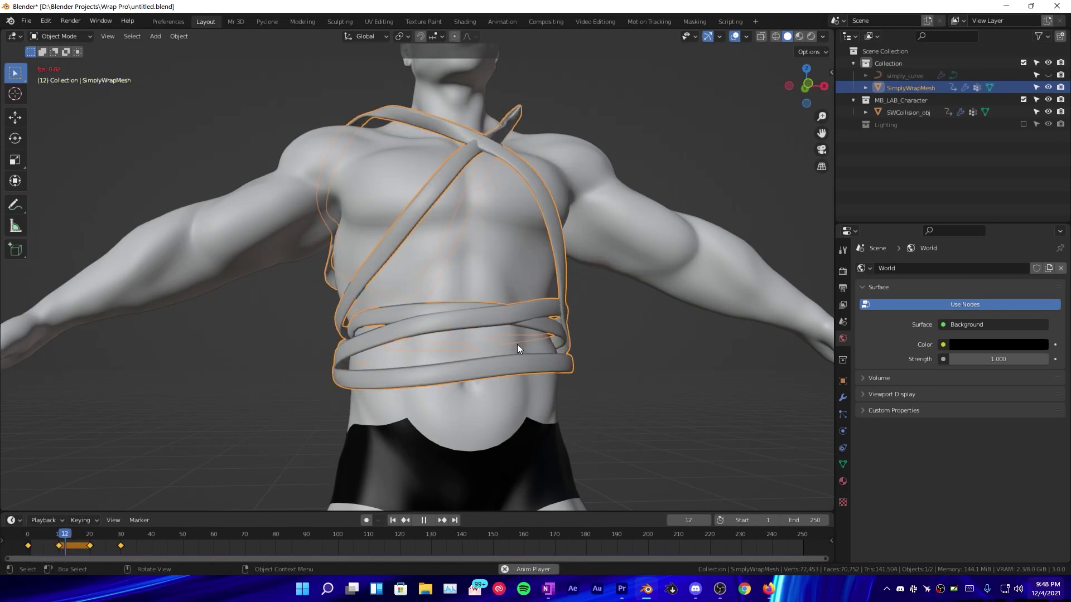
# Step: Pause the cloth simulation and bring the Simply Wrap Pro settings back into view
pyautogui.press('space')
pyautogui.moveTo(557, 337); pyautogui.dragTo(566, 220, button='middle')
pyautogui.scroll(-3, 418, 322)
pyautogui.press('n')
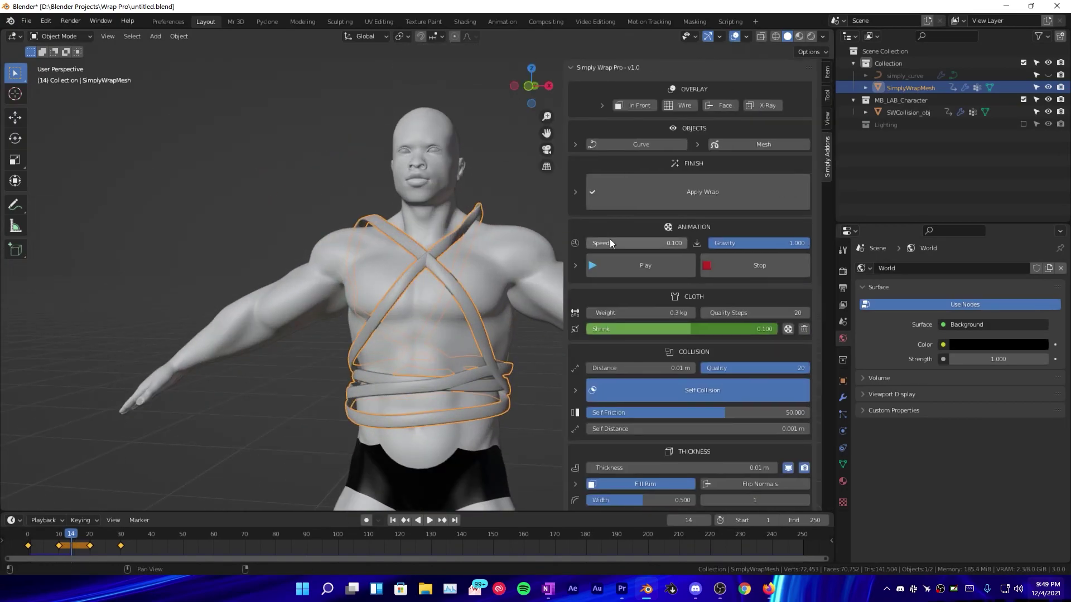
pyautogui.scroll(-1, 611, 347)
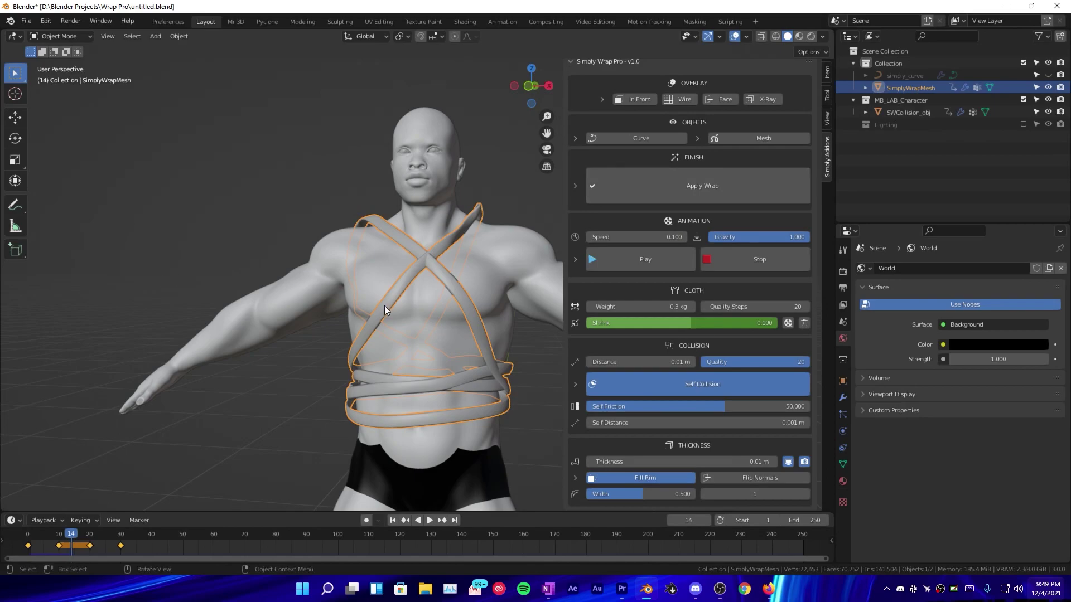
# Step: Set the wrap strips' smoothing Width to 0.702 and test its repeat count, leaving it at 1
pyautogui.moveTo(387, 306); pyautogui.dragTo(385, 286, button='middle')
pyautogui.scroll(2, 386, 286)
pyautogui.scroll(-2, 385, 286)
pyautogui.moveTo(622, 494); pyautogui.dragTo(644, 494)
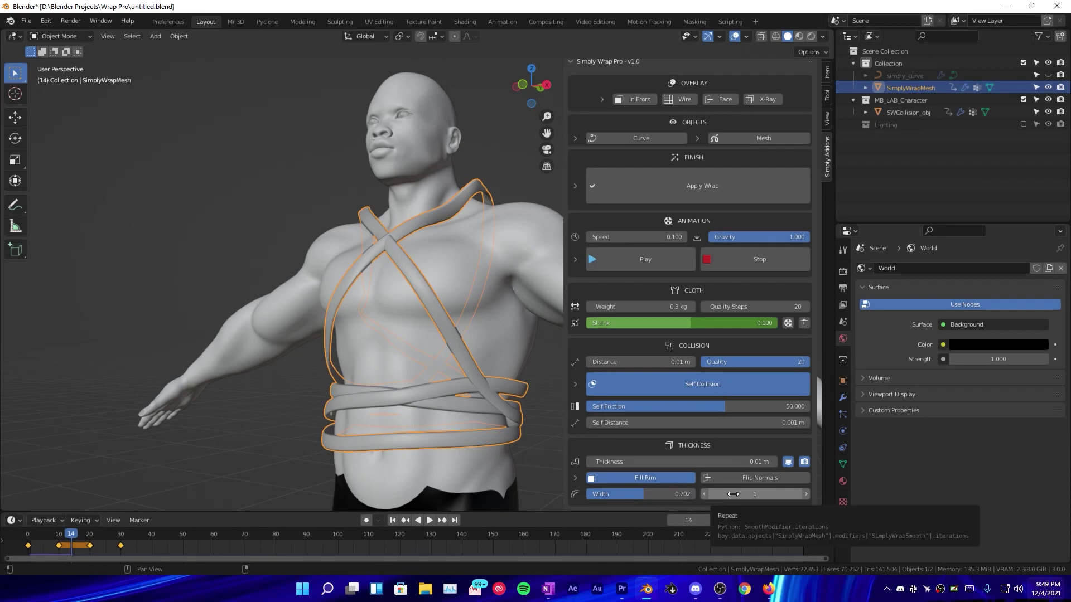
pyautogui.click(805, 494)
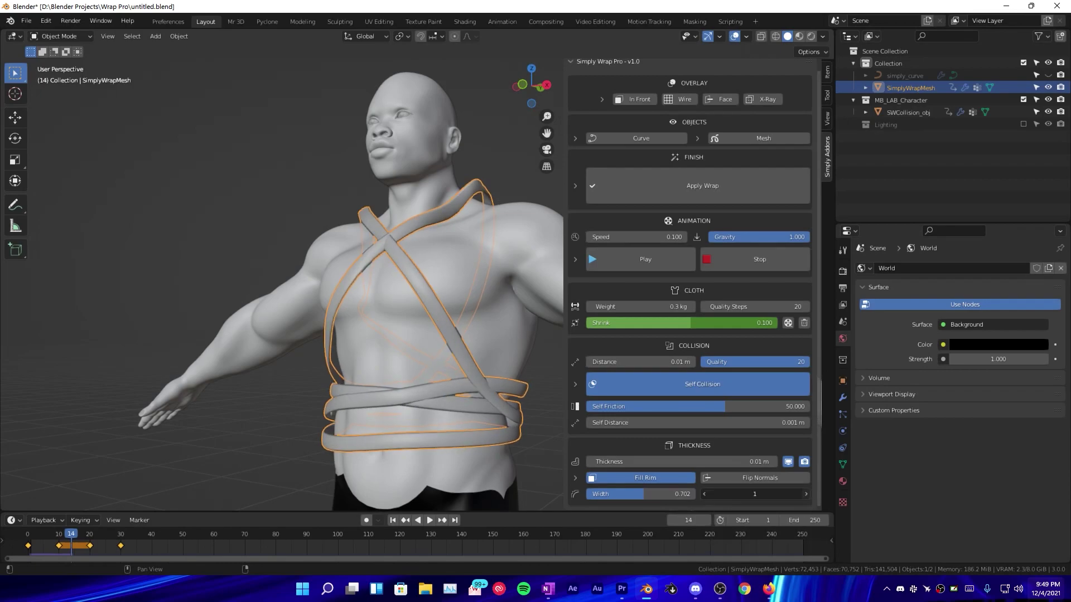
pyautogui.click(805, 494)
pyautogui.click(804, 493)
pyautogui.click(705, 494)
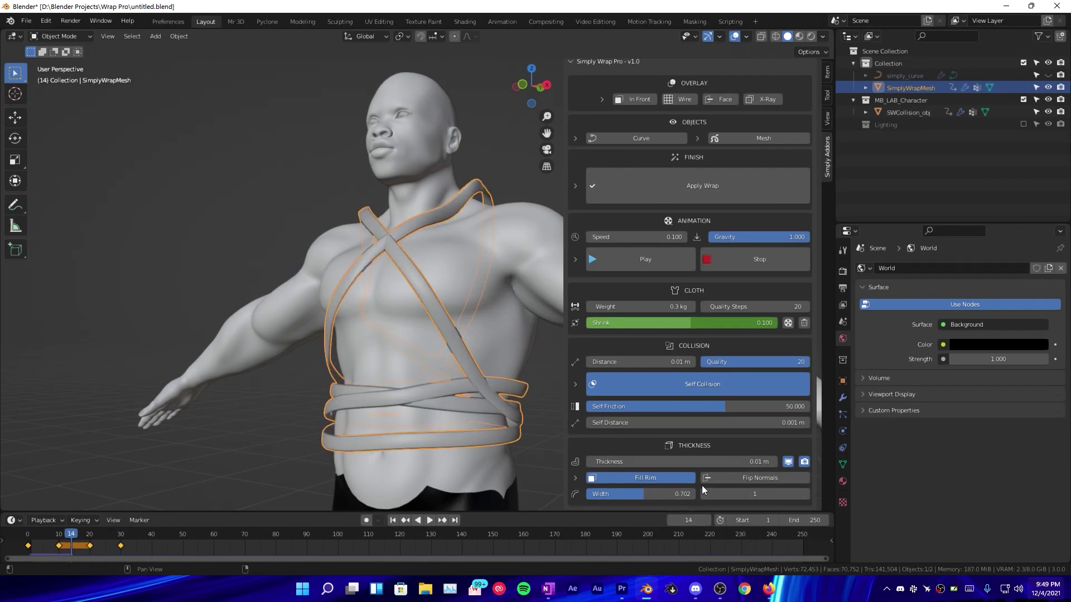
# Step: Set the wrap strips' thickness to 0.005 m and check the thinner strips on the chest
pyautogui.moveTo(636, 465)
pyautogui.mouseDown()
pyautogui.moveTo(669, 465)
pyautogui.moveTo(636, 465)
pyautogui.mouseUp()
pyautogui.click(649, 466)
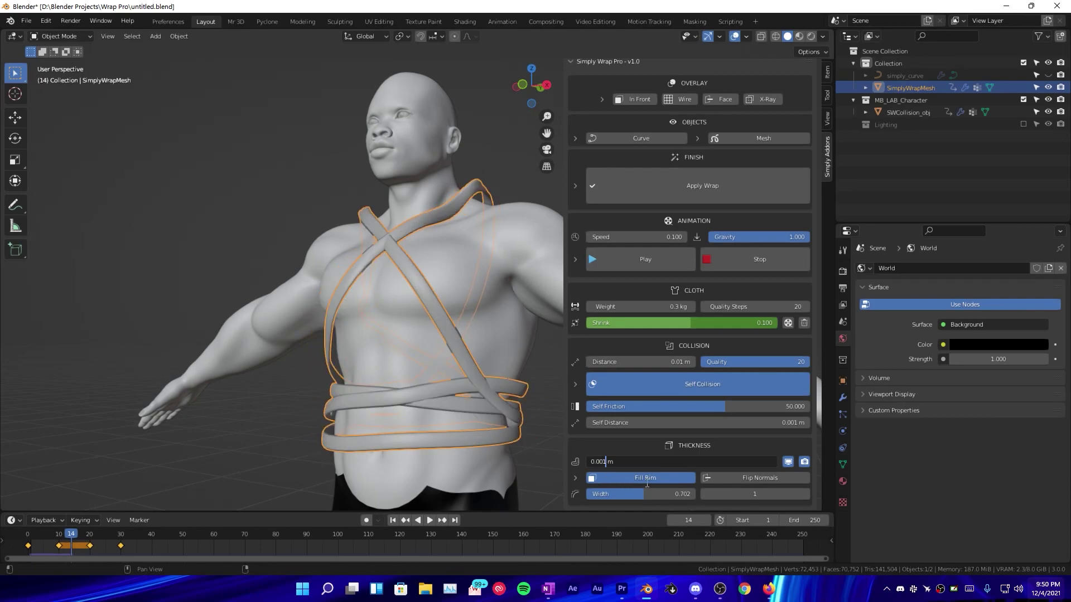
pyautogui.click(645, 461)
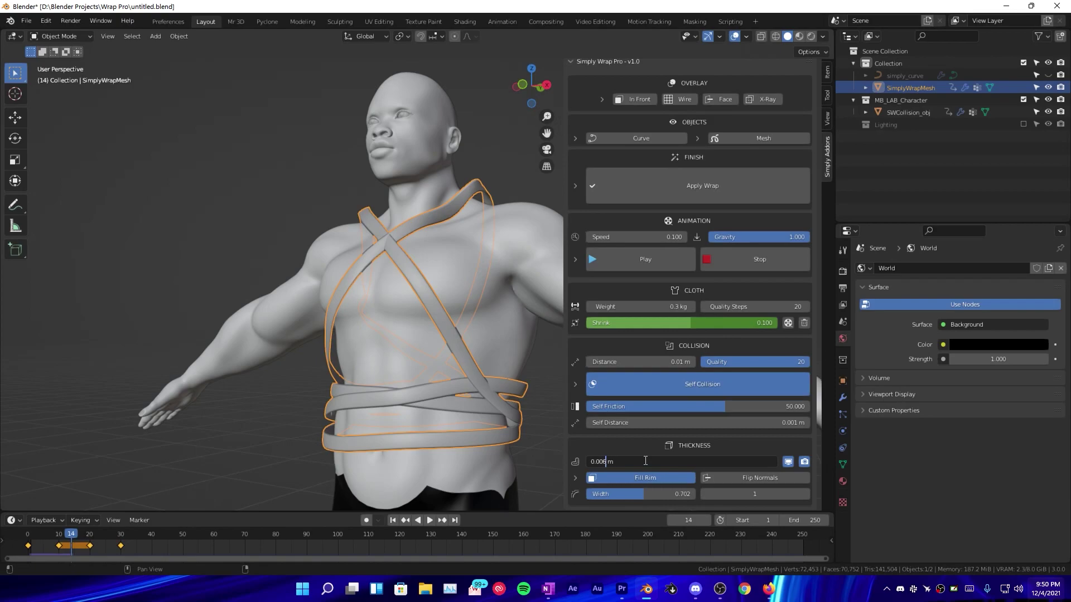
pyautogui.press('Return')
pyautogui.scroll(3, 384, 287)
pyautogui.moveTo(383, 287); pyautogui.dragTo(450, 295, button='middle')
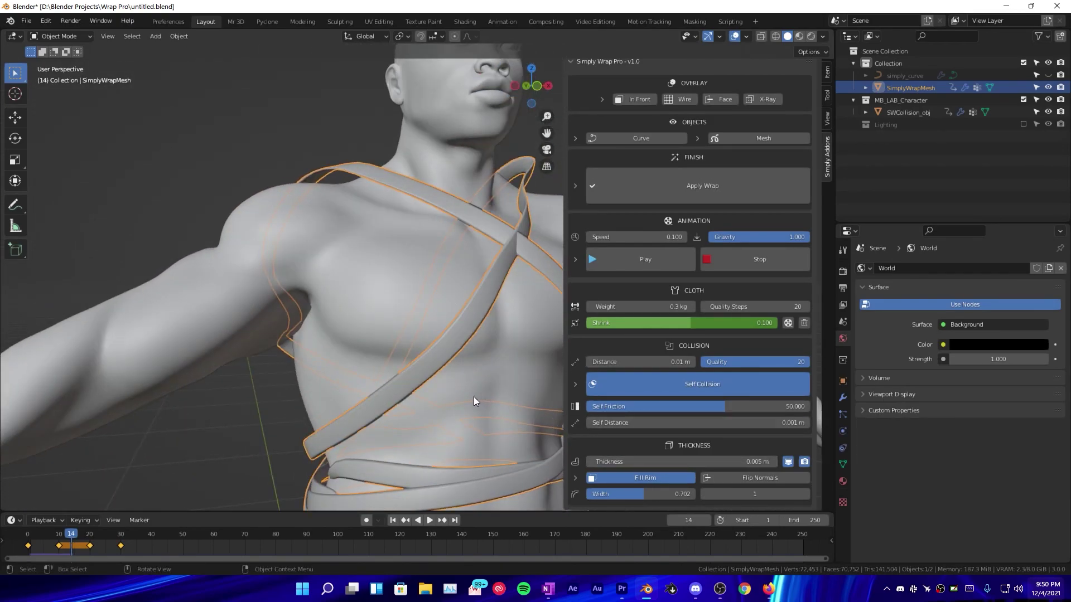
pyautogui.moveTo(466, 395); pyautogui.dragTo(433, 386, button='middle')
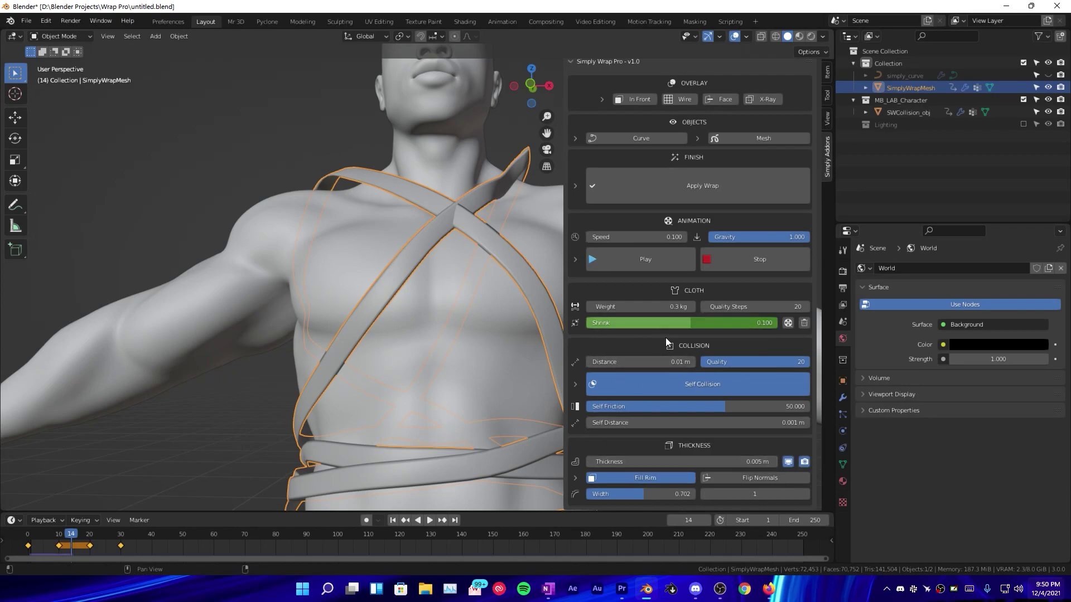
# Step: Set the collision distance to 0.001 m and rerun the cloth simulation, pausing it at frame 19
pyautogui.click(657, 362)
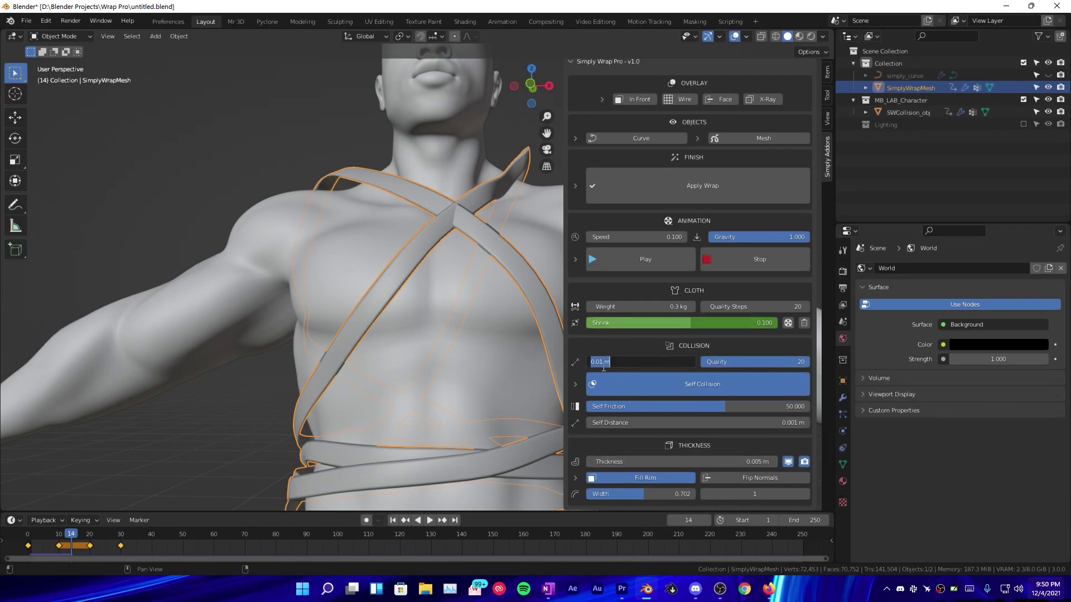
pyautogui.press('Return')
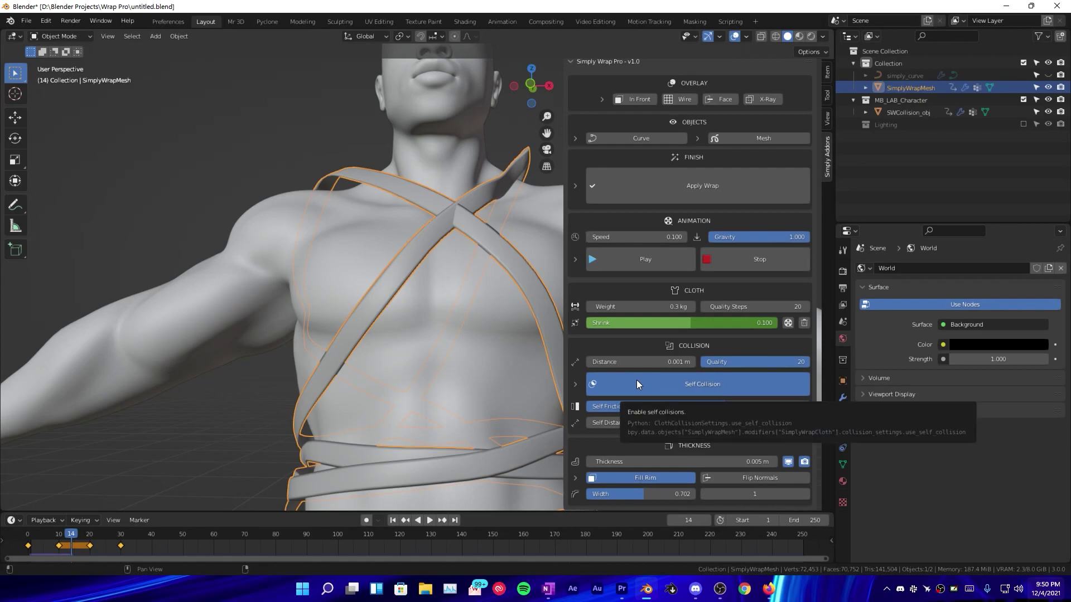
pyautogui.moveTo(555, 382); pyautogui.dragTo(500, 424, button='middle')
pyautogui.click(638, 259)
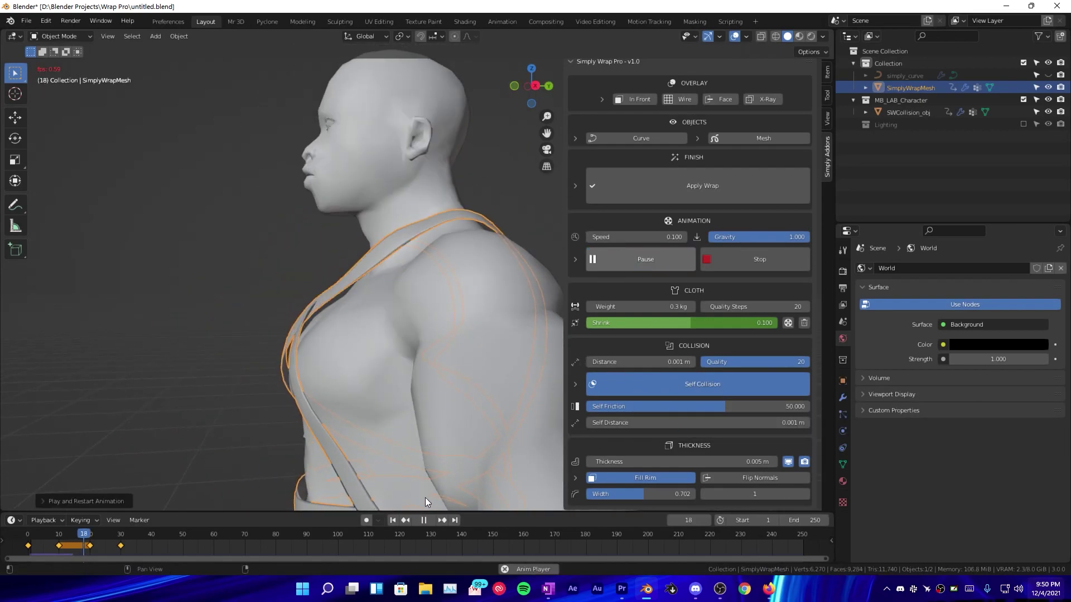
pyautogui.press('space')
pyautogui.scroll(-3, 313, 364)
pyautogui.moveTo(314, 364); pyautogui.dragTo(413, 329, button='middle')
pyautogui.scroll(2, 389, 346)
pyautogui.scroll(2, 410, 358)
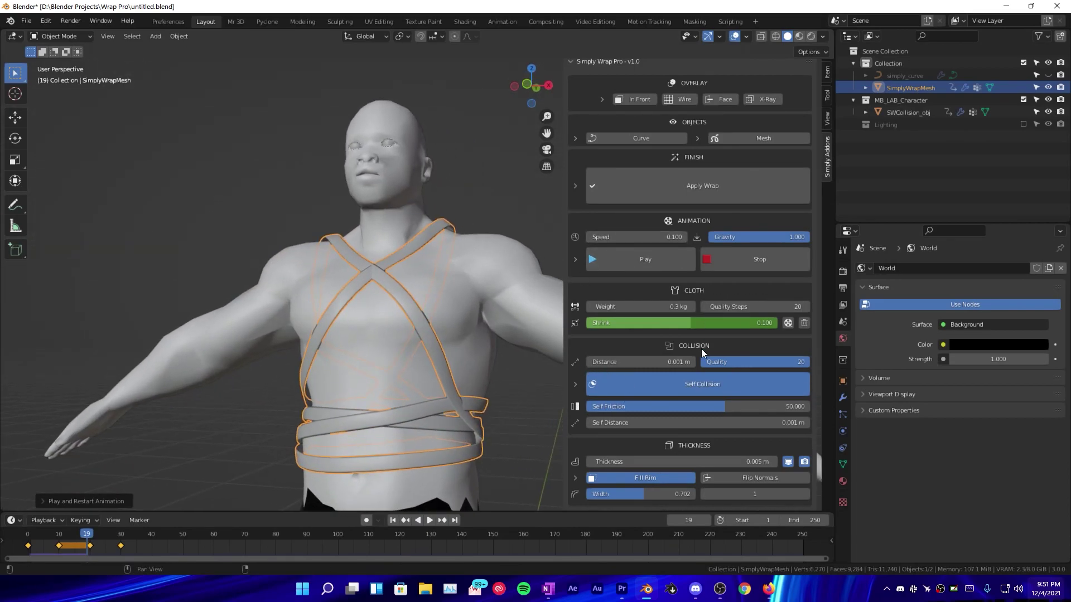
# Step: Apply the wrap to turn the simulated strips into a finished mesh
pyautogui.scroll(1, 705, 344)
pyautogui.click(689, 197)
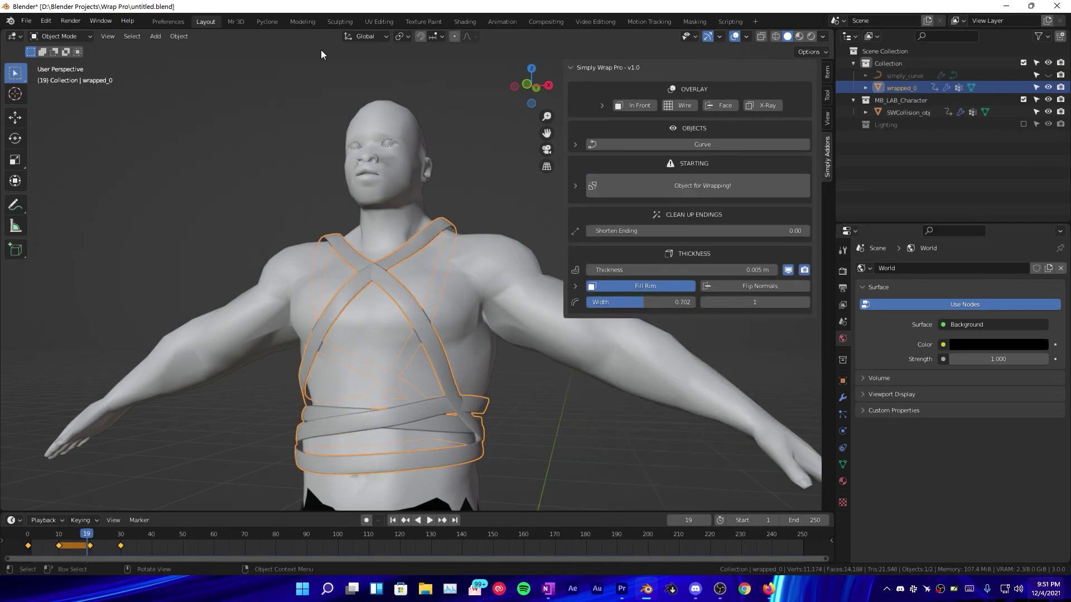
pyautogui.scroll(5, 320, 282)
pyautogui.scroll(3, 334, 290)
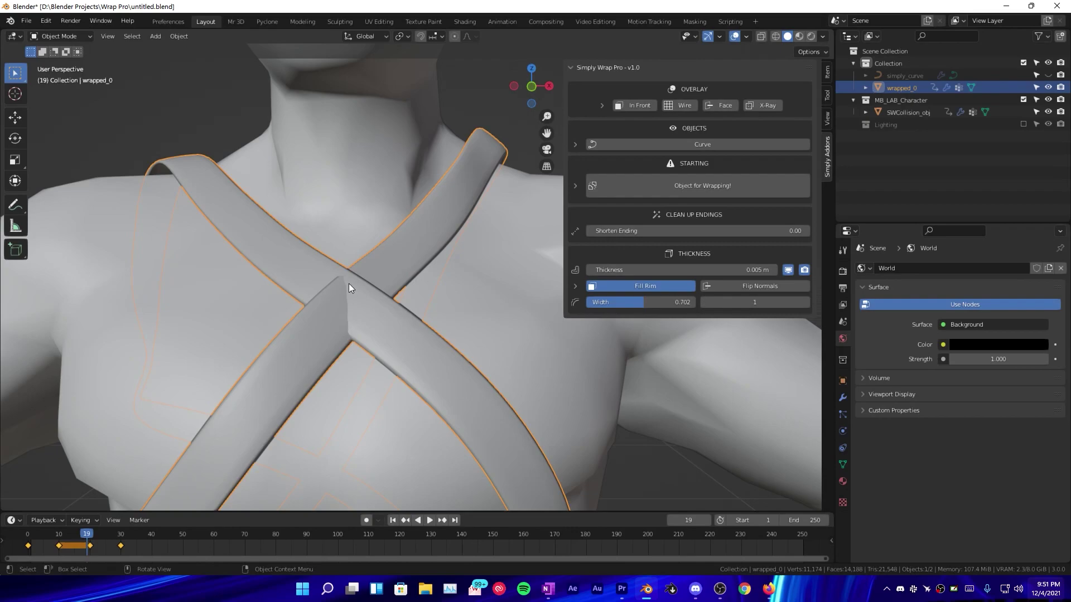
# Step: Enter Edit Mode on the wrapped mesh and show its intersecting faces around the torso
pyautogui.press('Tab')
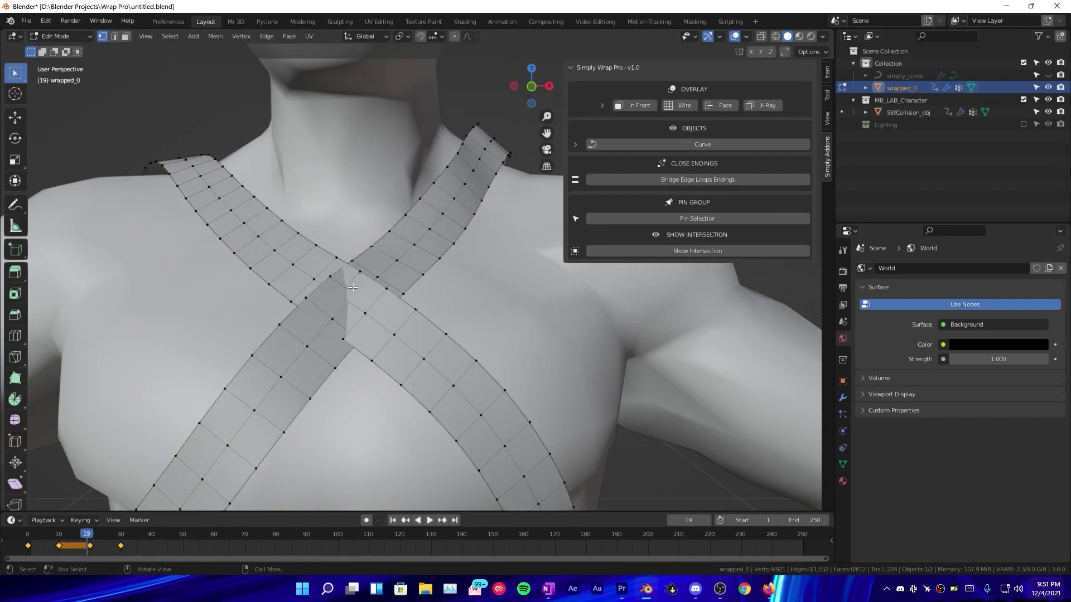
pyautogui.click(73, 37)
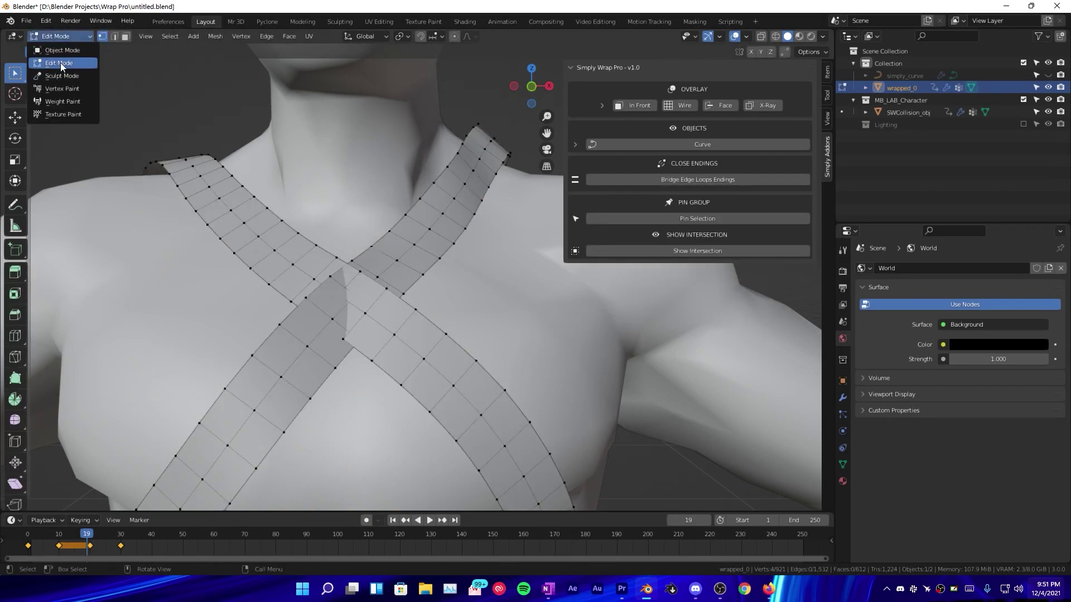
pyautogui.click(61, 63)
pyautogui.moveTo(407, 302); pyautogui.dragTo(424, 279, button='middle')
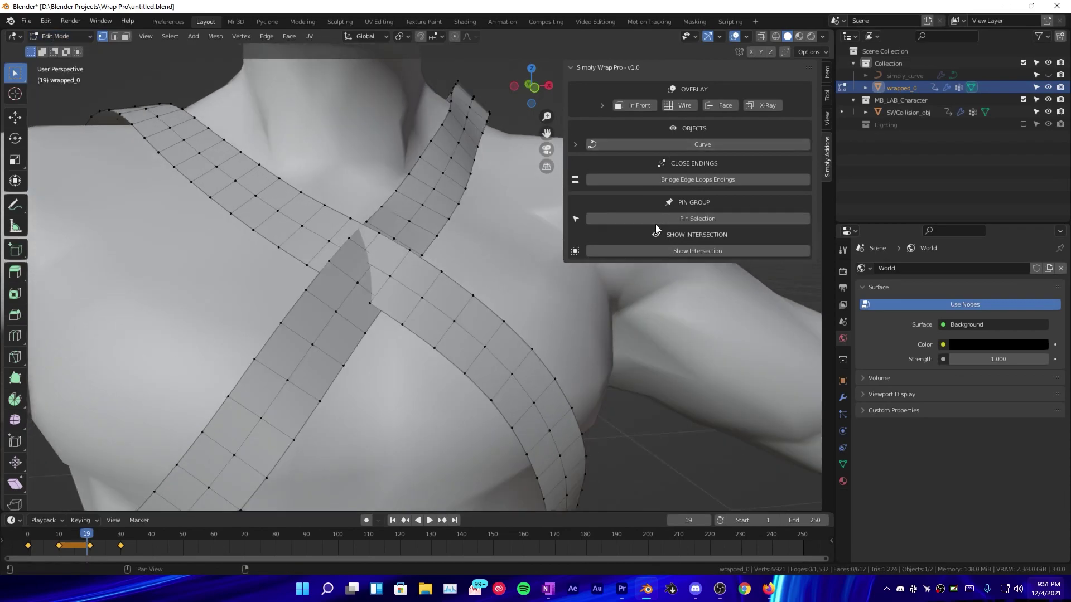
pyautogui.click(664, 249)
pyautogui.scroll(-4, 527, 348)
pyautogui.moveTo(528, 348); pyautogui.dragTo(402, 262, button='middle')
pyautogui.moveTo(491, 357); pyautogui.dragTo(423, 346, button='middle')
pyautogui.scroll(2, 424, 346)
pyautogui.keyDown('shift'); pyautogui.moveTo(424, 346); pyautogui.dragTo(422, 325, button='middle'); pyautogui.keyUp('shift')
pyautogui.scroll(2, 435, 332)
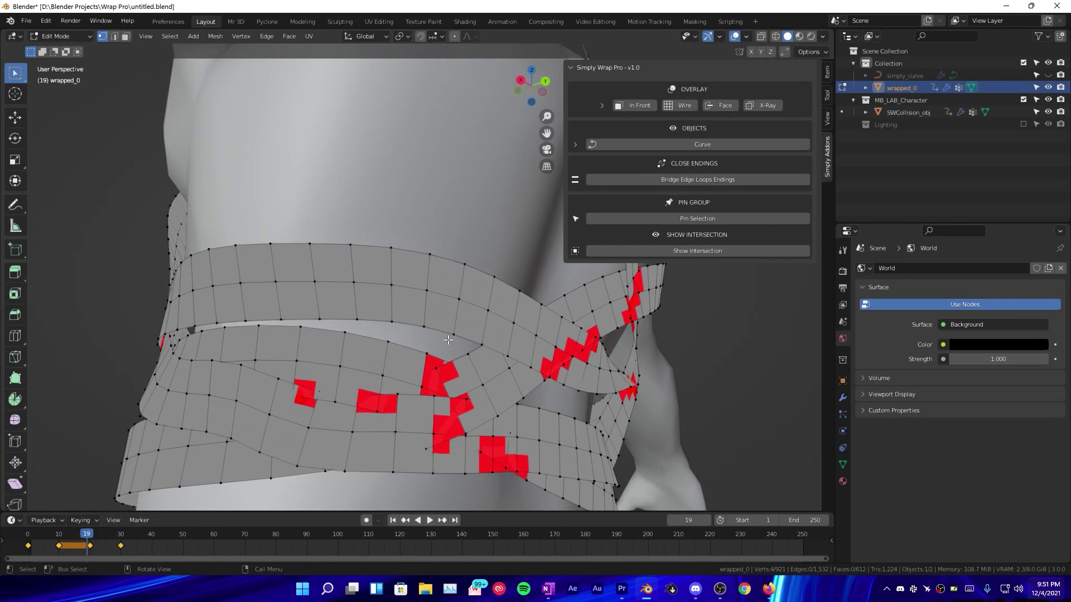
# Step: Switch to edge selection and select an edge where the strips cross on the chest
pyautogui.moveTo(449, 340); pyautogui.dragTo(591, 385, button='middle')
pyautogui.scroll(2, 435, 234)
pyautogui.keyDown('shift'); pyautogui.moveTo(390, 111); pyautogui.dragTo(413, 217, button='middle'); pyautogui.keyUp('shift')
pyautogui.press('2')
pyautogui.click(411, 213)
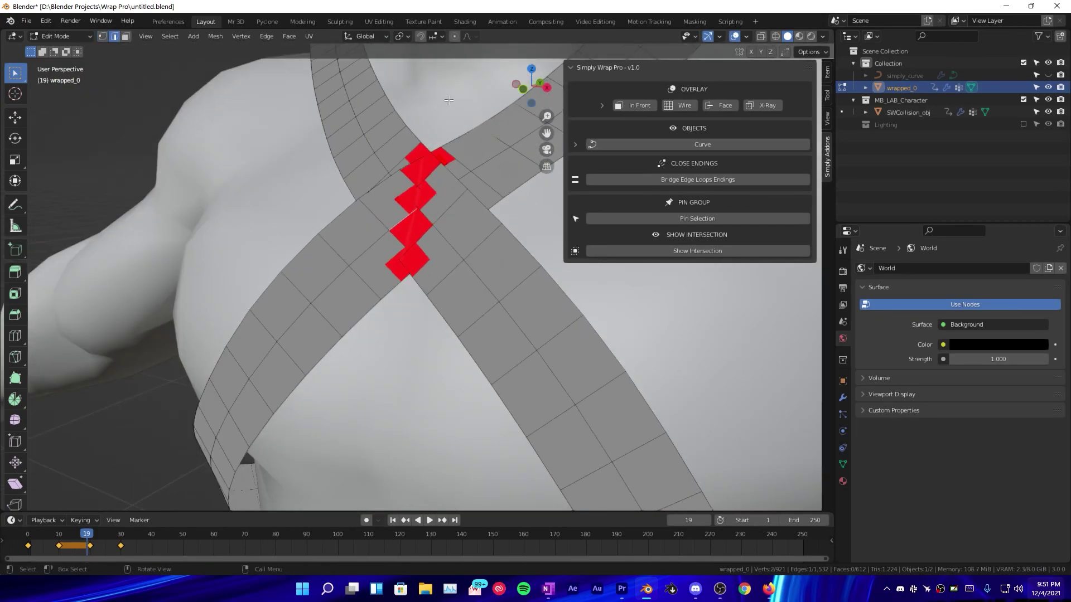
pyautogui.scroll(-3, 435, 229)
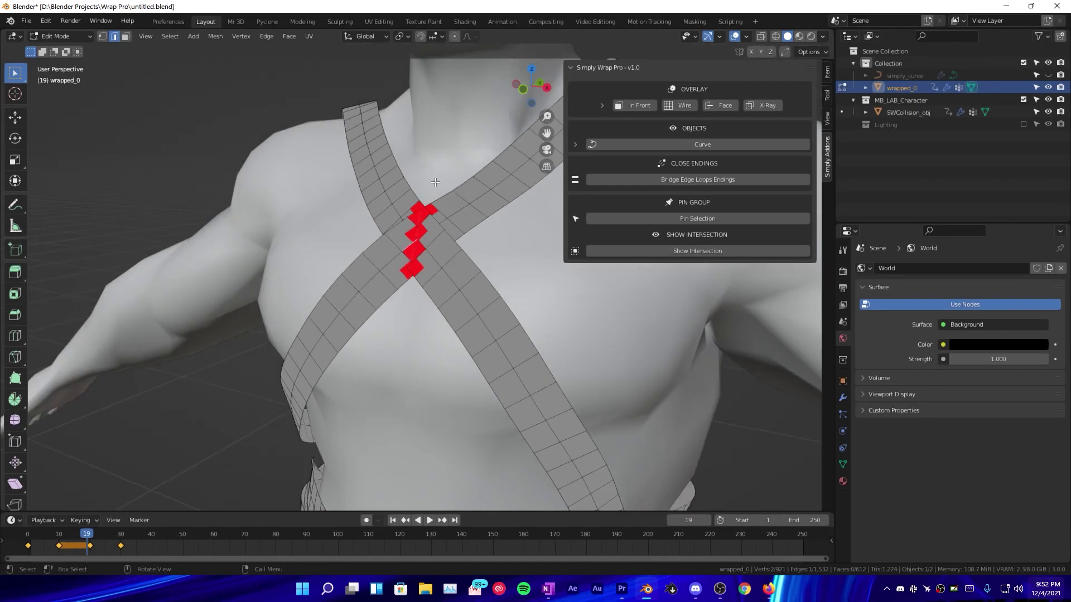
pyautogui.scroll(3, 419, 209)
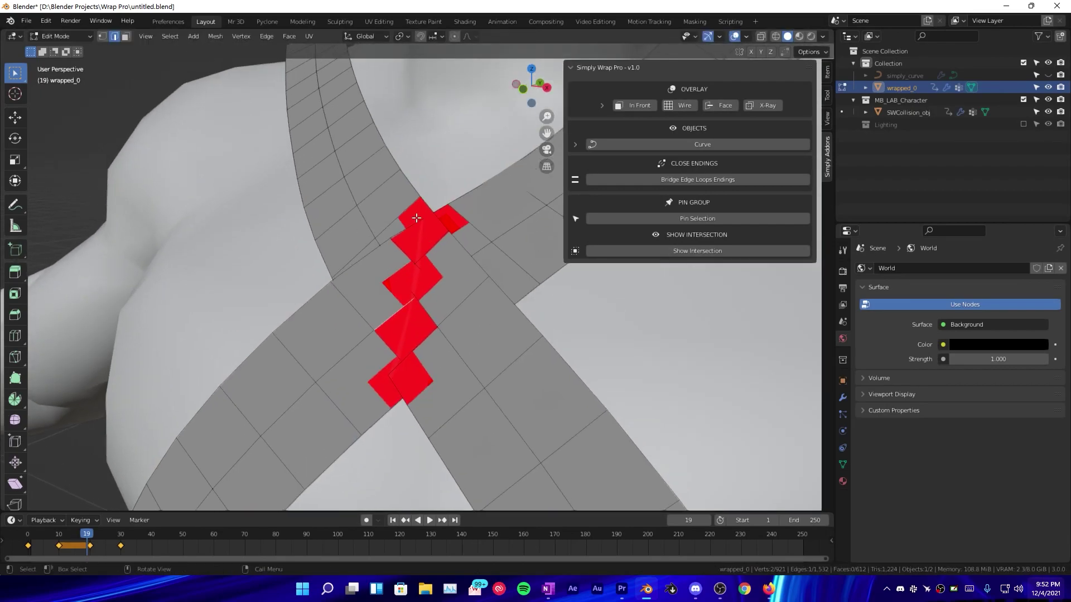
# Step: Enable proportional editing and move the chest-crossing edge with a reduced influence radius of about 0.084 m
pyautogui.click(457, 36)
pyautogui.moveTo(443, 172); pyautogui.dragTo(409, 263, button='middle')
pyautogui.press('g')
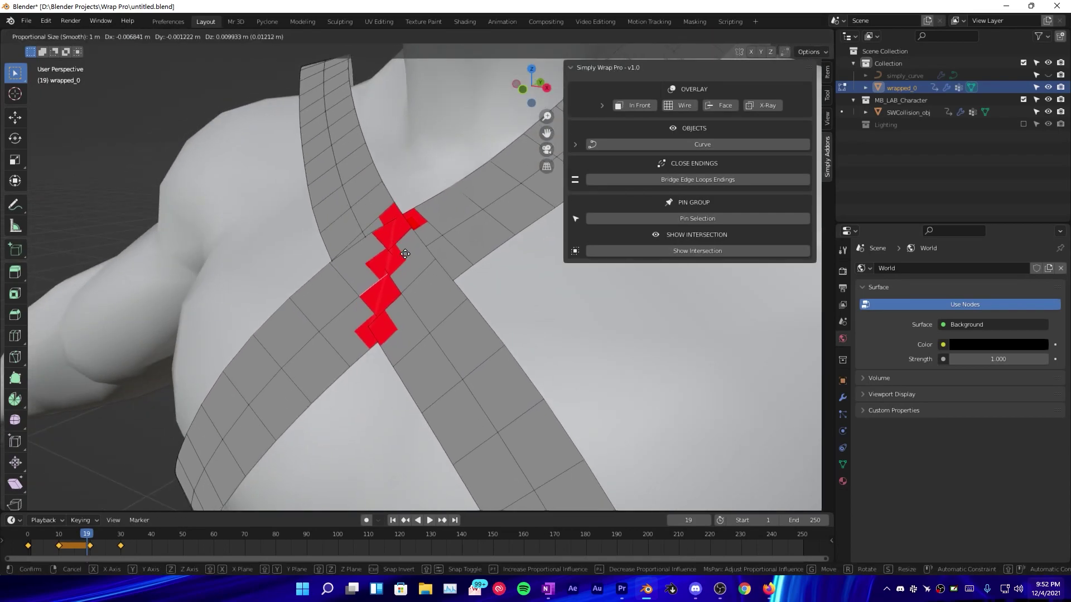
pyautogui.scroll(3, 405, 268)
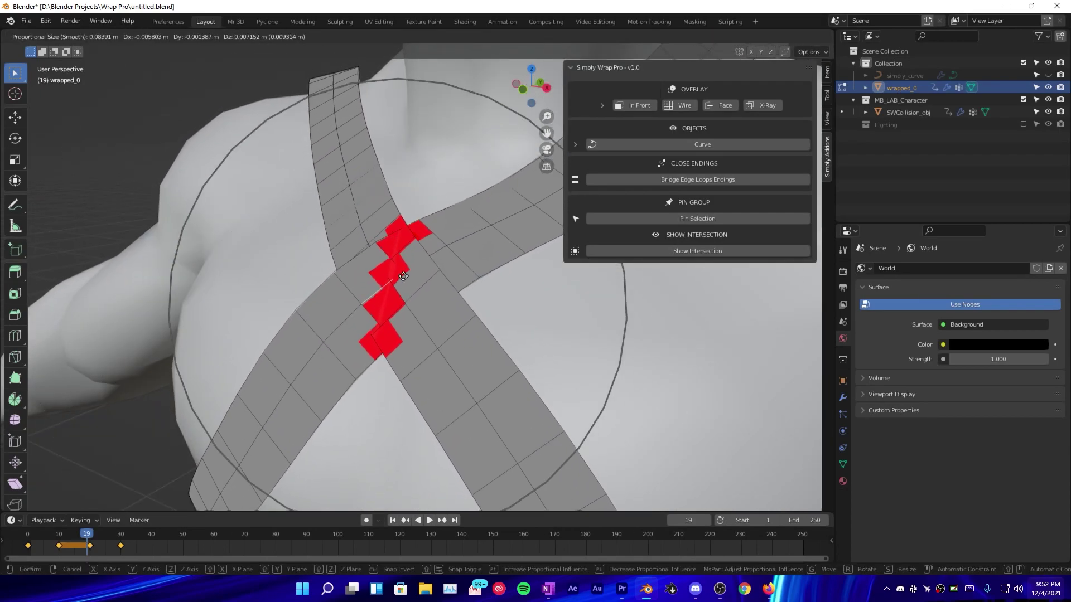
pyautogui.click(367, 232)
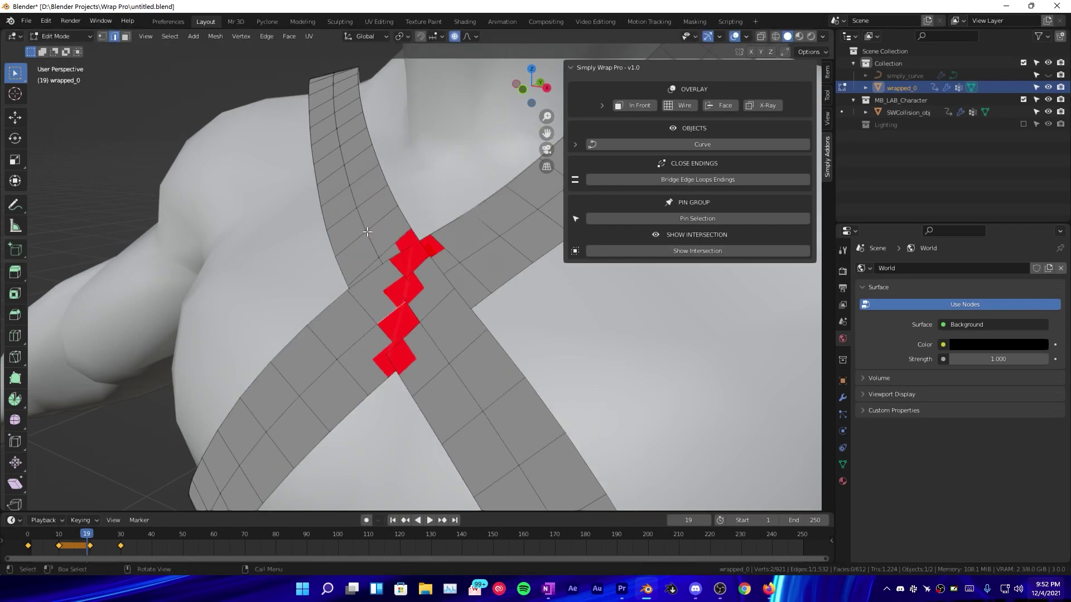
# Step: Limit proportional editing to connected geometry and move the upper chest strip away from the strip it crosses
pyautogui.click(467, 37)
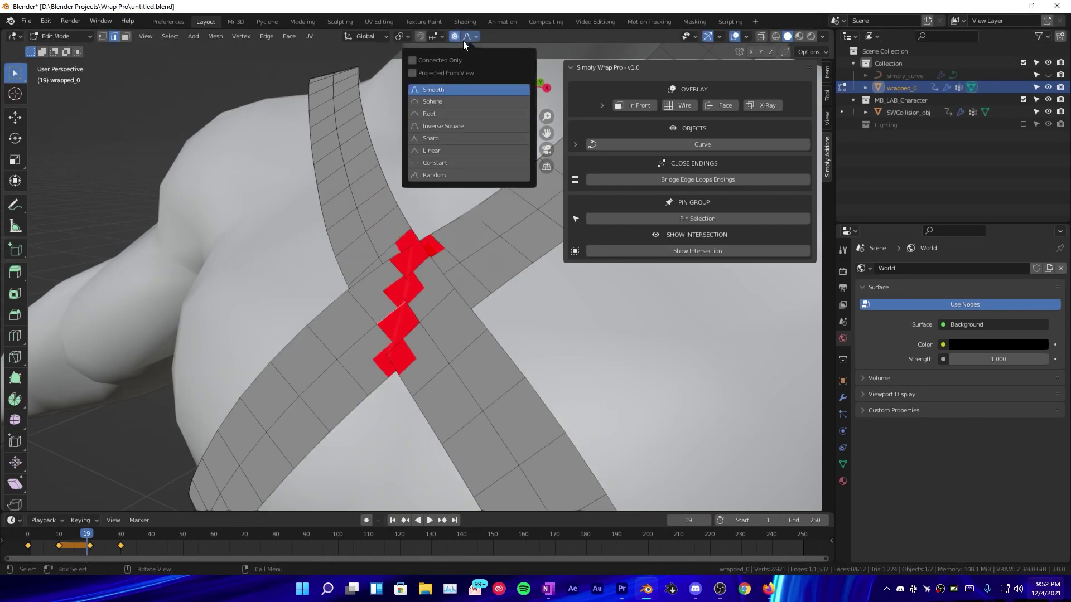
pyautogui.click(417, 63)
pyautogui.moveTo(468, 268); pyautogui.dragTo(301, 290, button='middle')
pyautogui.press('g')
pyautogui.press('Escape')
pyautogui.press('g')
pyautogui.click(310, 274)
pyautogui.press('g')
pyautogui.press('y')
pyautogui.click(421, 243)
# Step: Move the intersecting strip sections around the waist apart to clear their overlaps
pyautogui.moveTo(474, 327); pyautogui.dragTo(567, 309, button='middle')
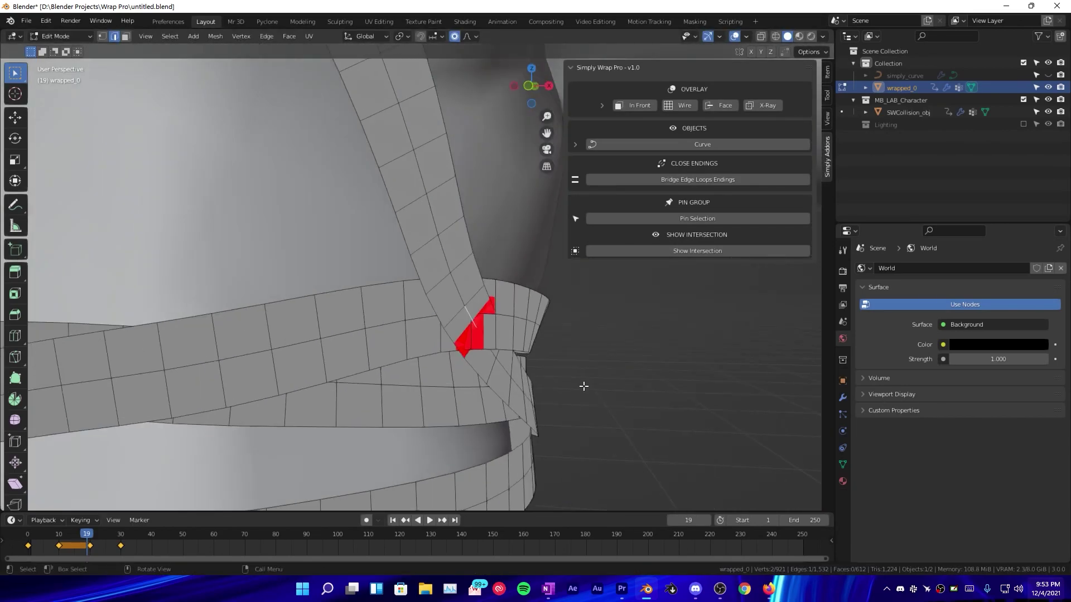
pyautogui.press('g')
pyautogui.click(433, 361)
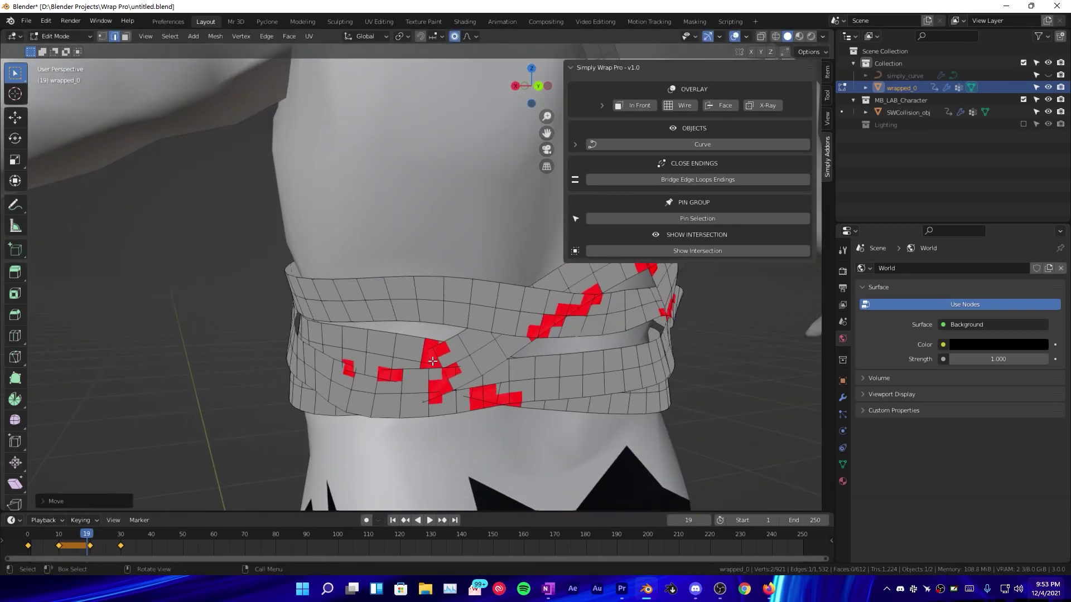
pyautogui.moveTo(432, 362); pyautogui.dragTo(278, 340, button='middle')
pyautogui.scroll(3, 547, 306)
pyautogui.press('g')
pyautogui.moveTo(335, 368); pyautogui.dragTo(447, 340, button='middle')
pyautogui.click(510, 384)
pyautogui.press('g')
pyautogui.click(469, 357)
# Step: Select another overlapping edge on the wrap and move it clear of the neighbouring strip
pyautogui.scroll(4, 491, 396)
pyautogui.scroll(-4, 495, 399)
pyautogui.moveTo(495, 400); pyautogui.dragTo(290, 262, button='middle')
pyautogui.click(334, 258)
pyautogui.press('g')
pyautogui.click(357, 252)
pyautogui.moveTo(357, 252); pyautogui.dragTo(459, 293, button='middle')
# Step: Return to Object Mode and shorten the wrap's endings until there is a gap between them at the waist
pyautogui.scroll(-8, 591, 337)
pyautogui.hotkey('ctrl', 'Tab')
pyautogui.click(366, 233)
pyautogui.moveTo(366, 233); pyautogui.dragTo(357, 313, button='middle')
pyautogui.moveTo(692, 231); pyautogui.dragTo(702, 232)
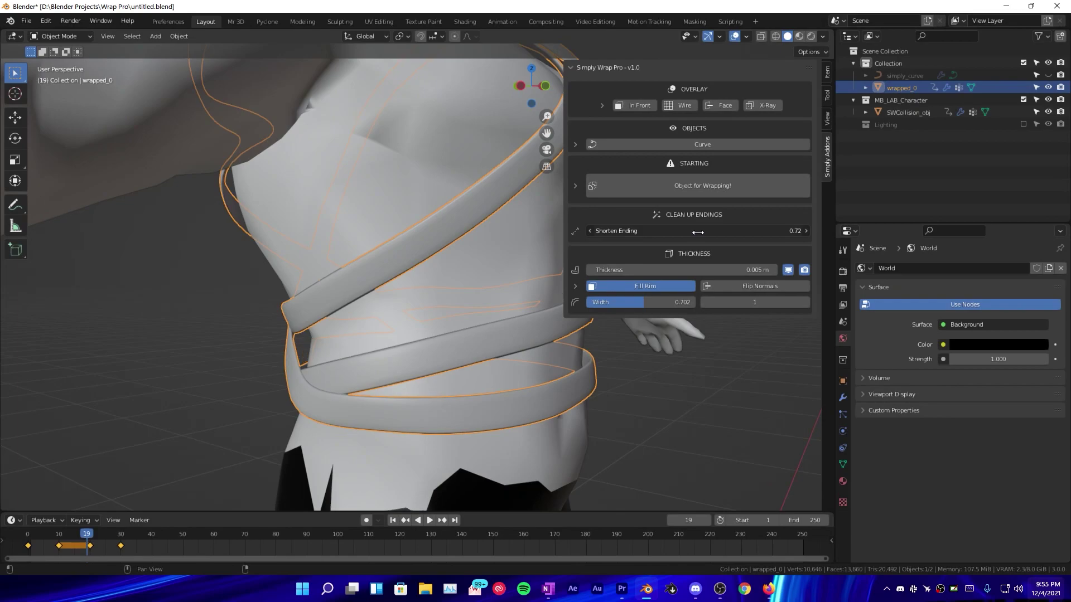
pyautogui.moveTo(424, 334); pyautogui.dragTo(301, 384, button='middle')
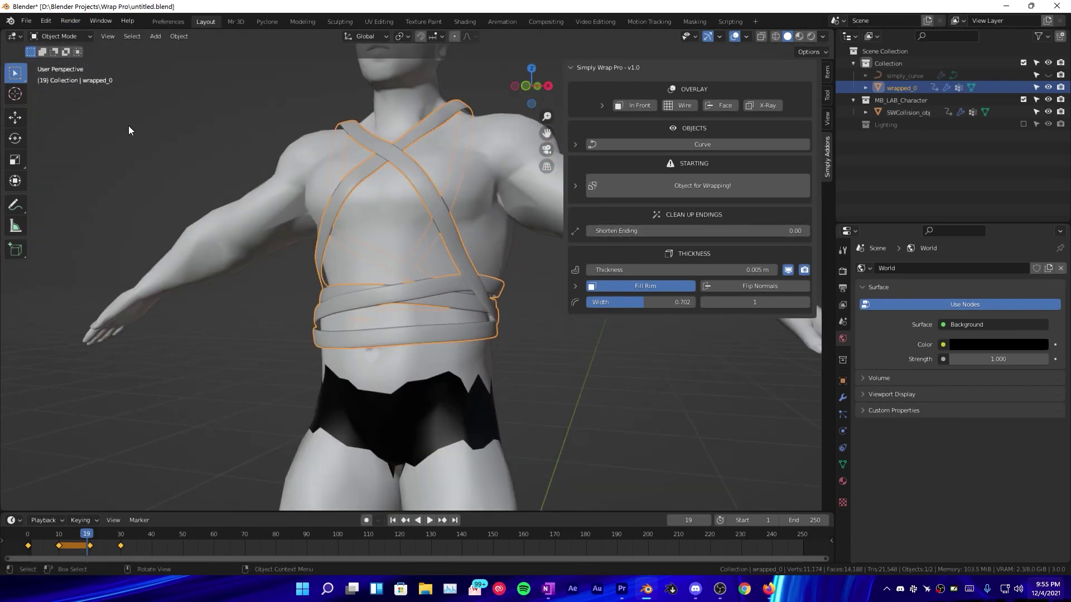
pyautogui.scroll(4, 496, 324)
pyautogui.moveTo(128, 125); pyautogui.dragTo(299, 368, button='middle')
pyautogui.click(806, 232)
pyautogui.click(806, 232)
# Step: Enter Edit Mode and select the open end edges of both shortened strip endings, using X-ray to check the selection
pyautogui.press('Tab')
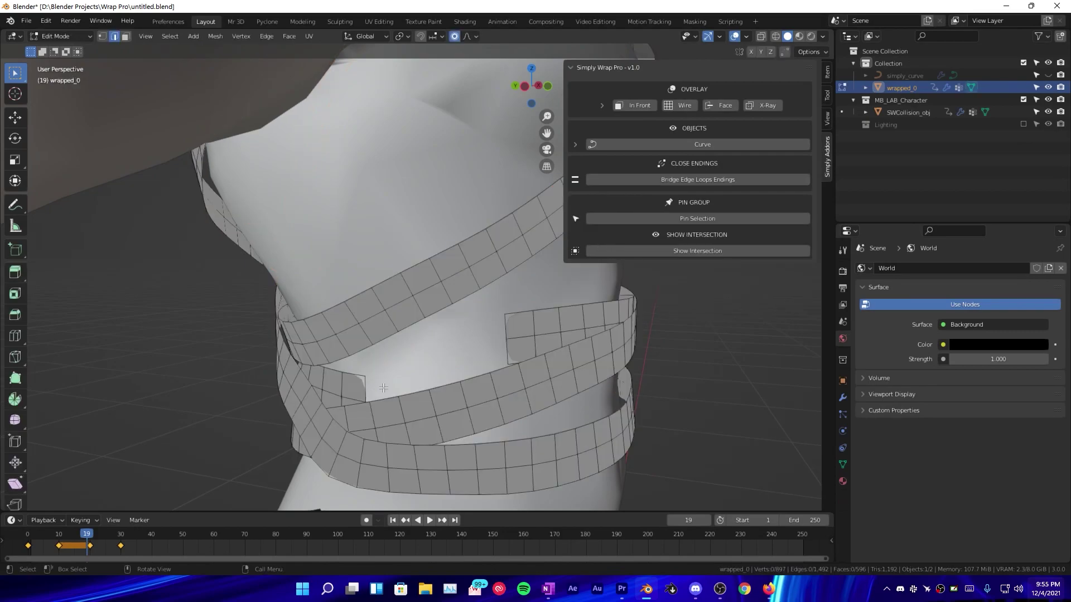
pyautogui.click(379, 388)
pyautogui.hotkey('alt', 'z')
pyautogui.scroll(3, 346, 384)
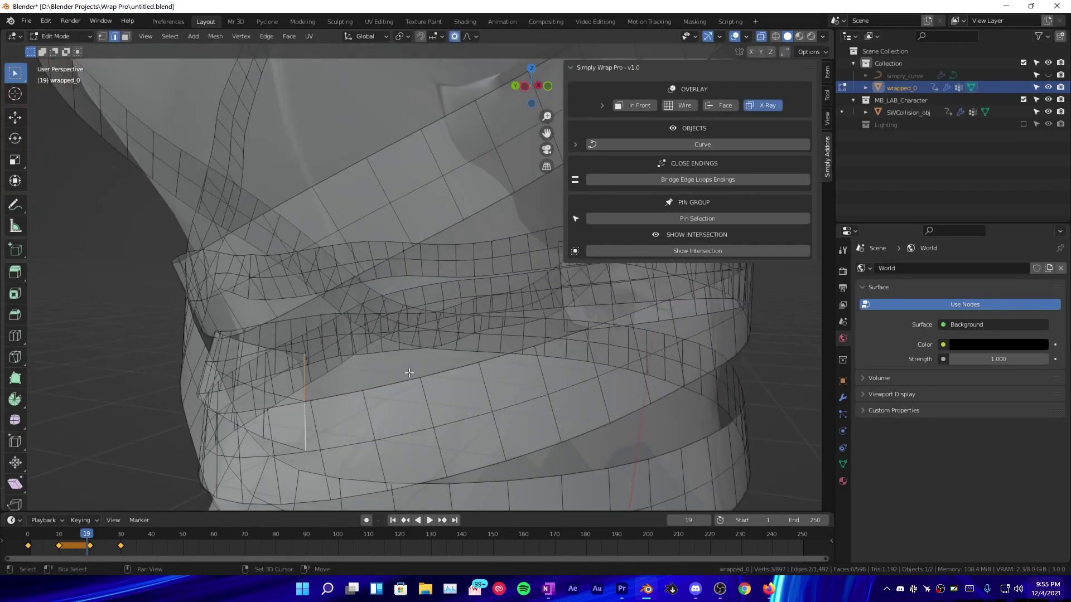
pyautogui.moveTo(409, 371); pyautogui.dragTo(463, 331, button='middle')
pyautogui.hotkey('ctrl', 'z')
pyautogui.moveTo(465, 373); pyautogui.dragTo(472, 375)
pyautogui.hotkey('alt', 'z')
pyautogui.scroll(-3, 452, 363)
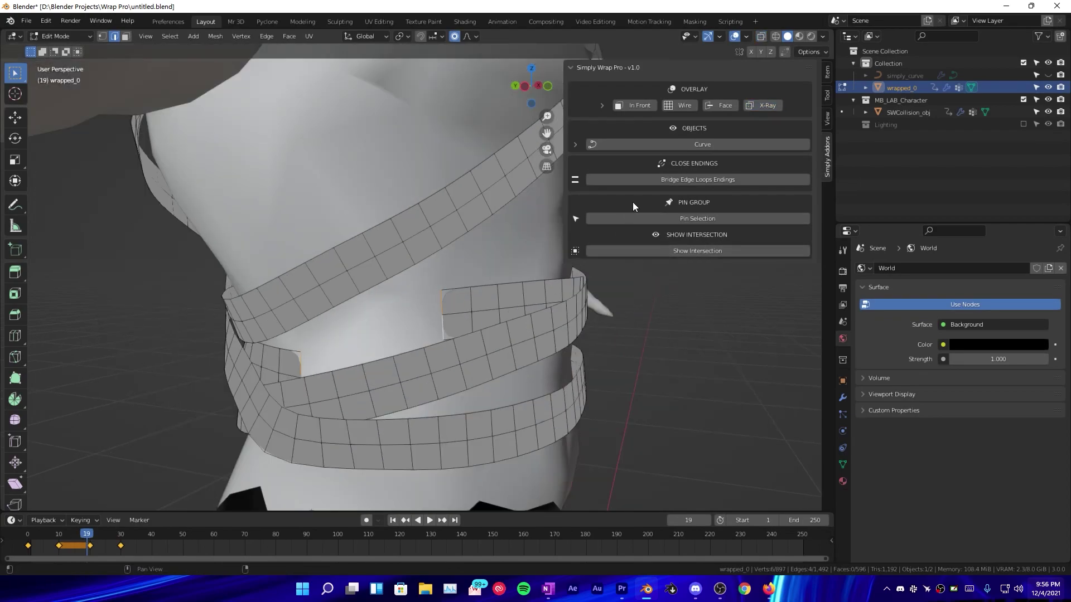
# Step: Bridge the two selected strip endings into one continuous strip and open the bridge operation's settings
pyautogui.click(657, 176)
pyautogui.moveTo(619, 268); pyautogui.dragTo(426, 394, button='middle')
pyautogui.scroll(4, 425, 394)
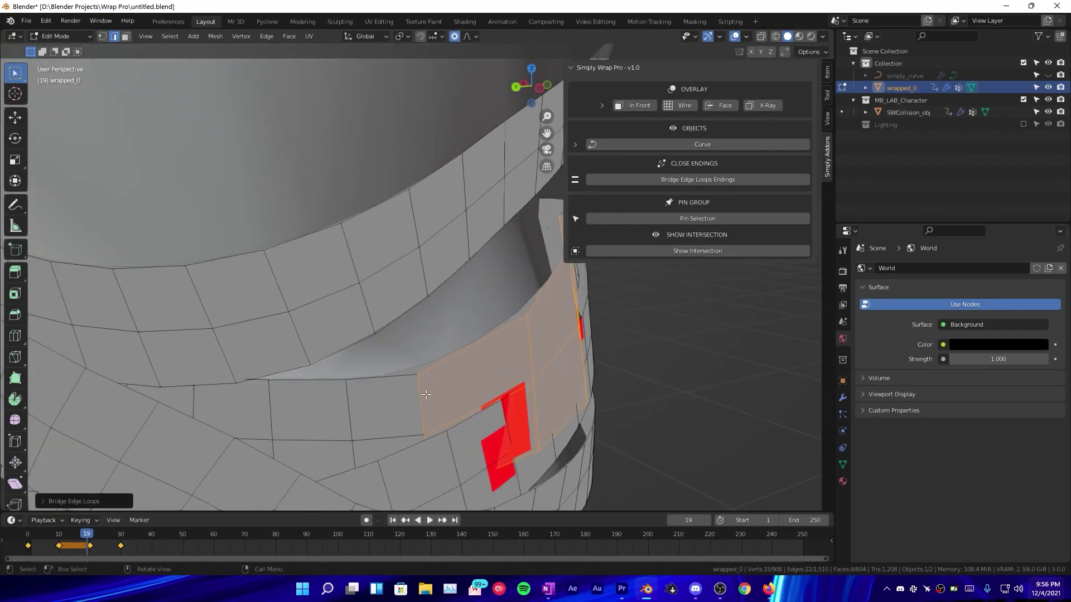
pyautogui.click(59, 501)
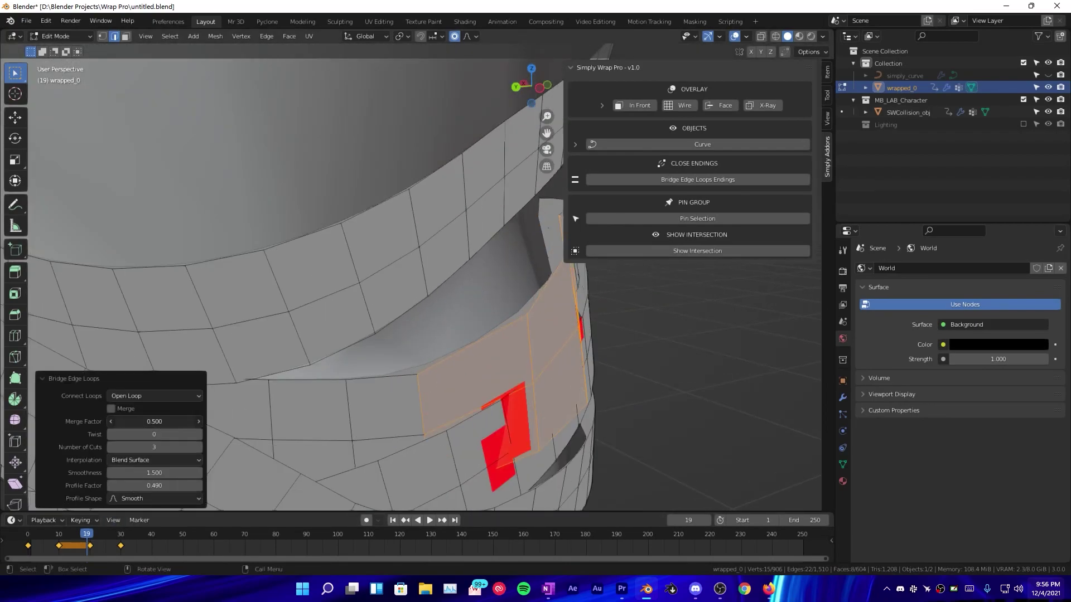
# Step: Set the strip bridge's smoothness to 0.550 and its interpolation to Blend Surface
pyautogui.moveTo(154, 421); pyautogui.dragTo(165, 427)
pyautogui.moveTo(154, 473); pyautogui.dragTo(115, 473)
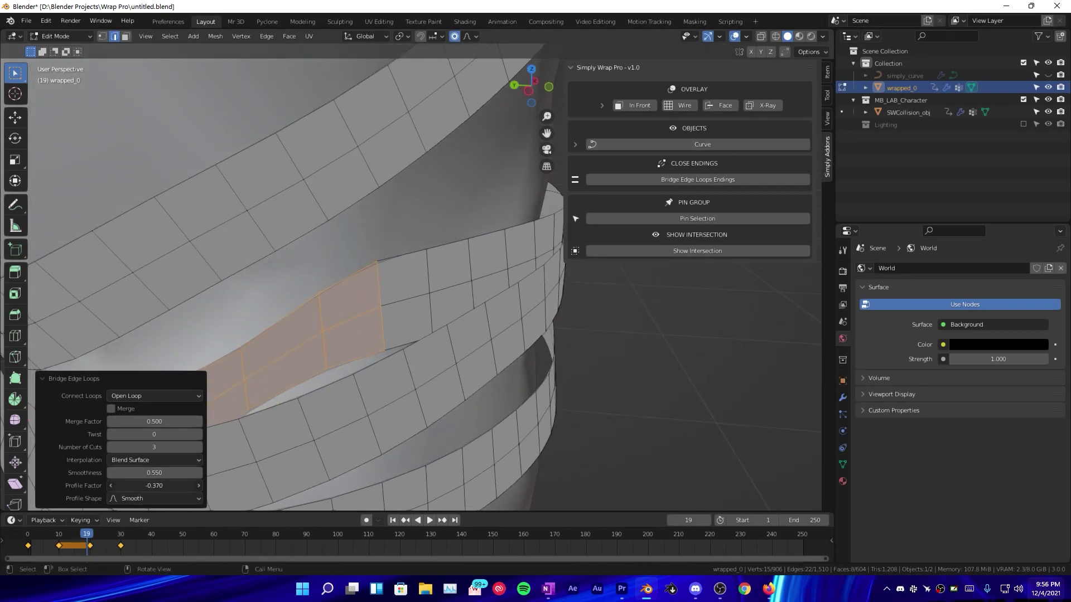
pyautogui.moveTo(146, 473); pyautogui.dragTo(153, 473)
pyautogui.moveTo(103, 453); pyautogui.dragTo(134, 461, button='middle')
pyautogui.click(155, 460)
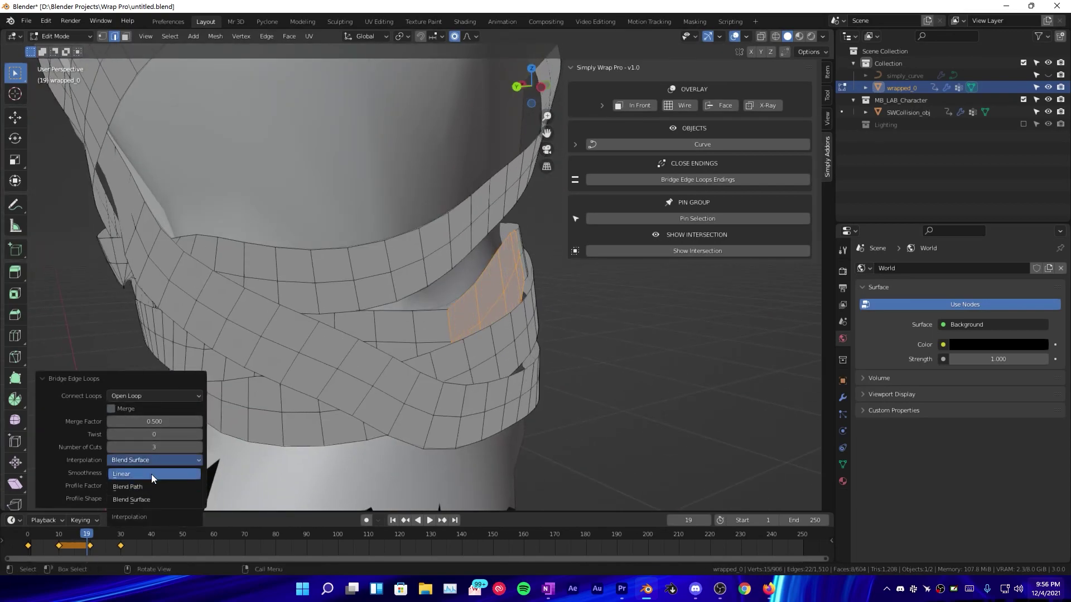
pyautogui.click(151, 499)
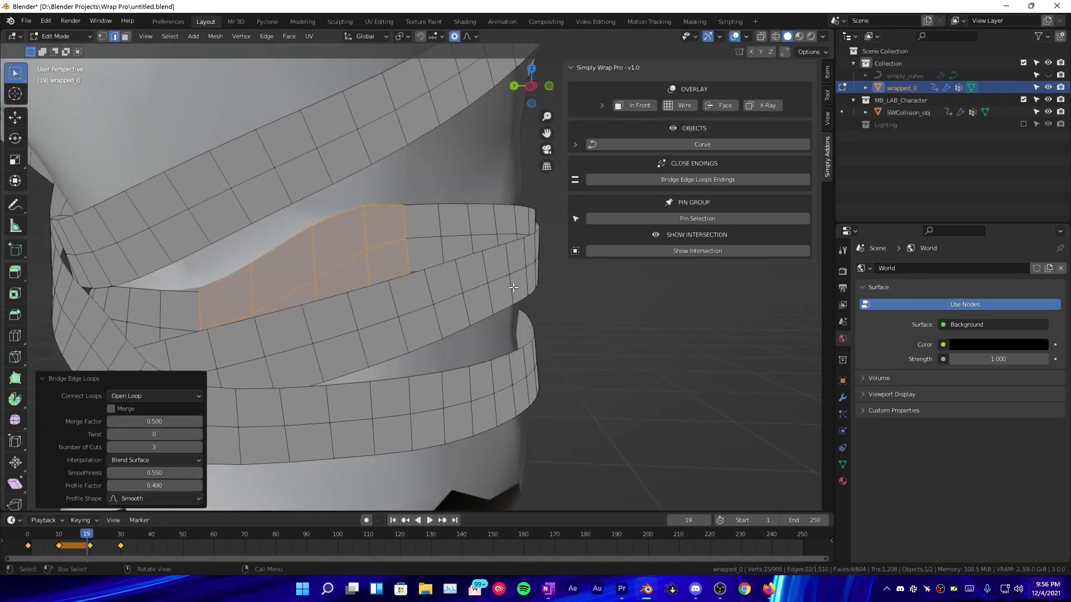
# Step: Fine-tune the smoothness and profile factor of the bridge between the two strip endings
pyautogui.moveTo(154, 473); pyautogui.dragTo(189, 473)
pyautogui.moveTo(235, 424); pyautogui.dragTo(312, 423, button='middle')
pyautogui.moveTo(154, 472); pyautogui.dragTo(126, 473)
pyautogui.moveTo(154, 486); pyautogui.dragTo(146, 485)
pyautogui.scroll(-5, 379, 262)
pyautogui.moveTo(312, 279); pyautogui.dragTo(360, 275, button='middle')
# Step: Return to Object Mode, select the character body and remove its SWCollisionDecimate modifier
pyautogui.press('Tab')
pyautogui.scroll(-2, 379, 299)
pyautogui.moveTo(582, 326); pyautogui.dragTo(534, 283, button='middle')
pyautogui.click(535, 283)
pyautogui.click(803, 342)
pyautogui.click(842, 397)
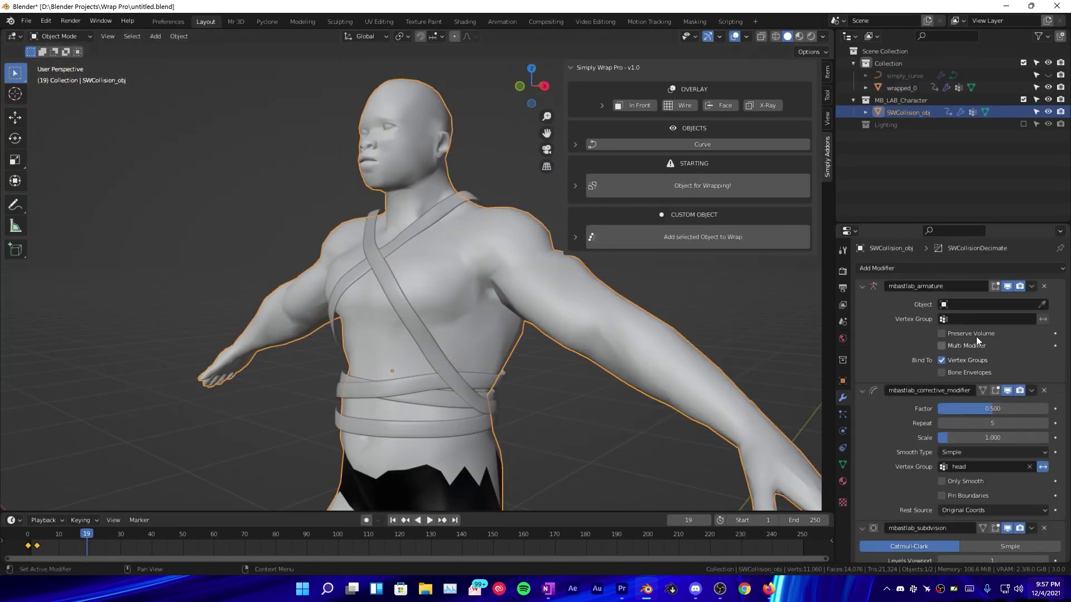
pyautogui.scroll(-10, 1026, 390)
pyautogui.click(1045, 447)
pyautogui.moveTo(657, 376); pyautogui.dragTo(574, 361, button='middle')
pyautogui.scroll(4, 574, 361)
pyautogui.moveTo(461, 317); pyautogui.dragTo(476, 182, button='middle')
pyautogui.scroll(-4, 485, 329)
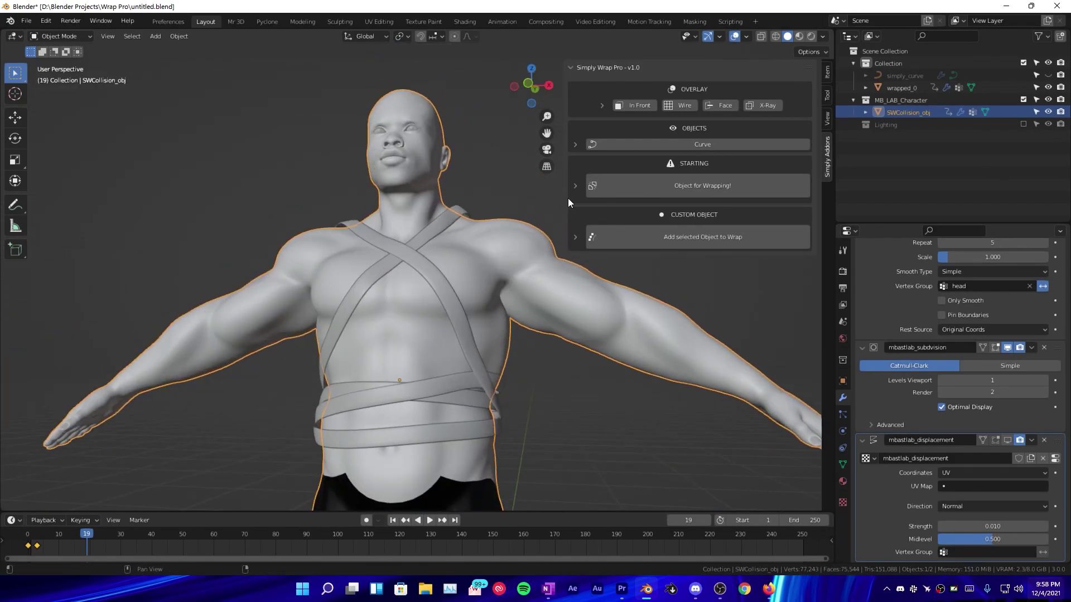
# Step: Open the File Paths section of the Preferences and bring up the list of asset libraries
pyautogui.click(32, 22)
pyautogui.click(45, 22)
pyautogui.click(84, 207)
pyautogui.click(196, 266)
pyautogui.scroll(-2, 339, 174)
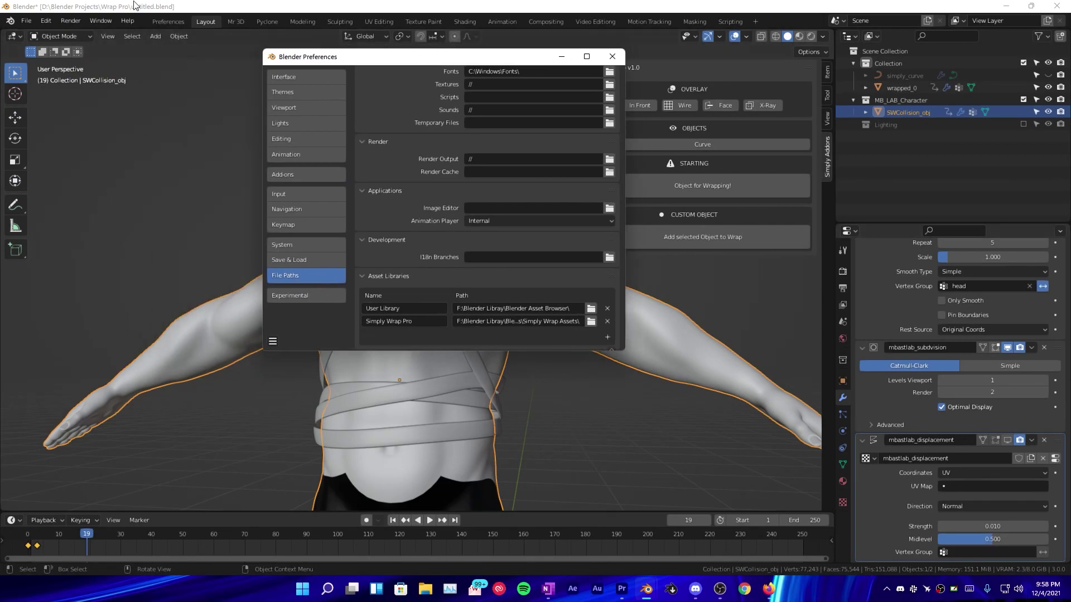
pyautogui.click(17, 36)
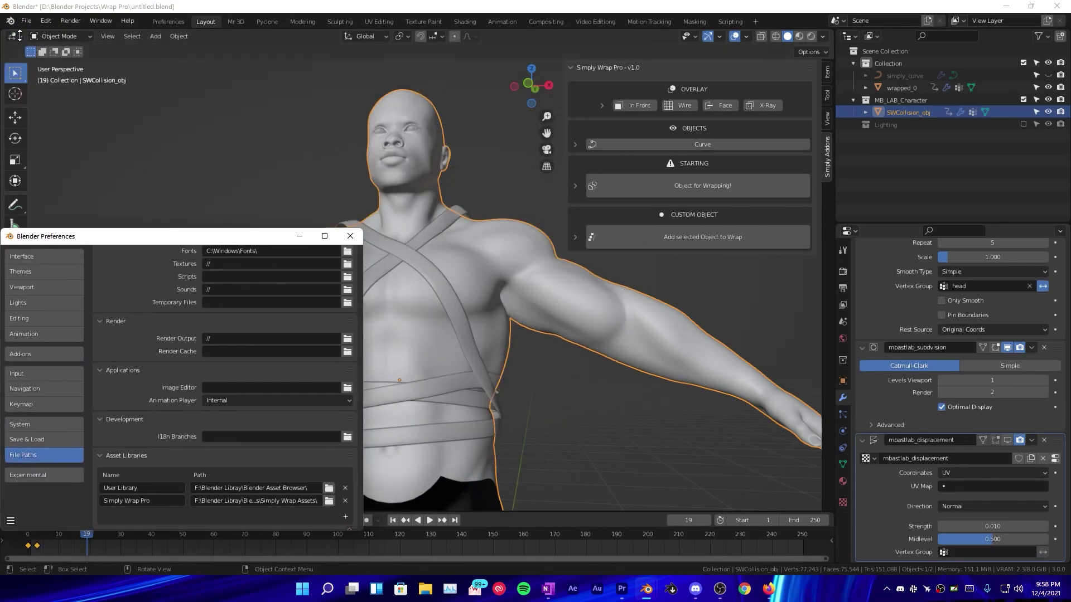
pyautogui.click(16, 36)
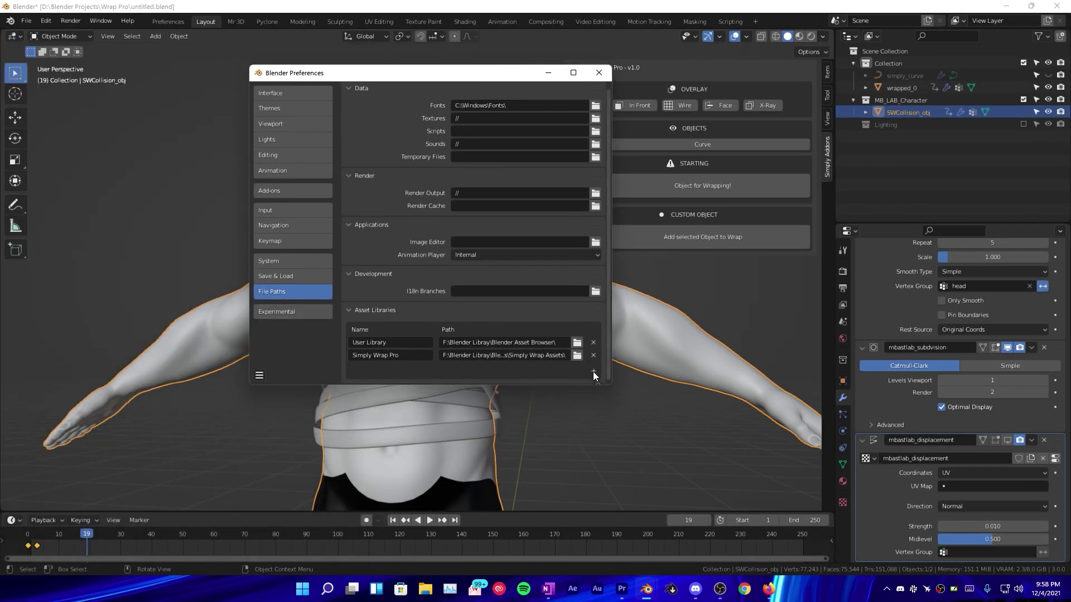
# Step: Inspect the folder path of the Simply Wrap Pro asset library and close the Preferences
pyautogui.click(466, 357)
pyautogui.click(559, 357)
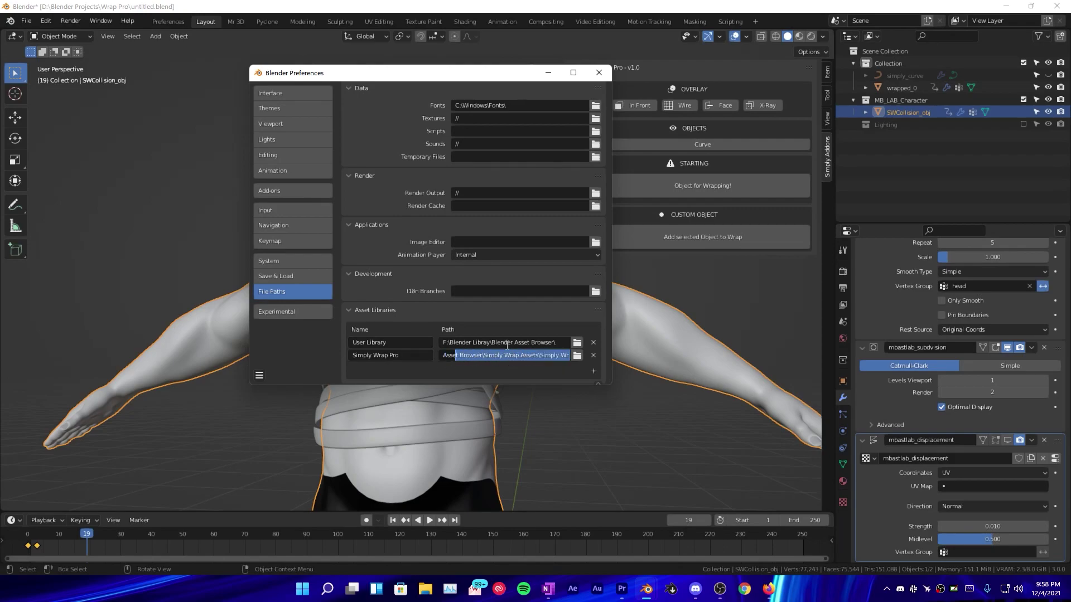
pyautogui.click(437, 364)
pyautogui.click(599, 73)
# Step: Split off a new area beside the 3D viewport as an Asset Browser and load the Simply Wrap Pro library
pyautogui.moveTo(6, 35); pyautogui.dragTo(230, 56)
pyautogui.click(13, 36)
pyautogui.click(361, 107)
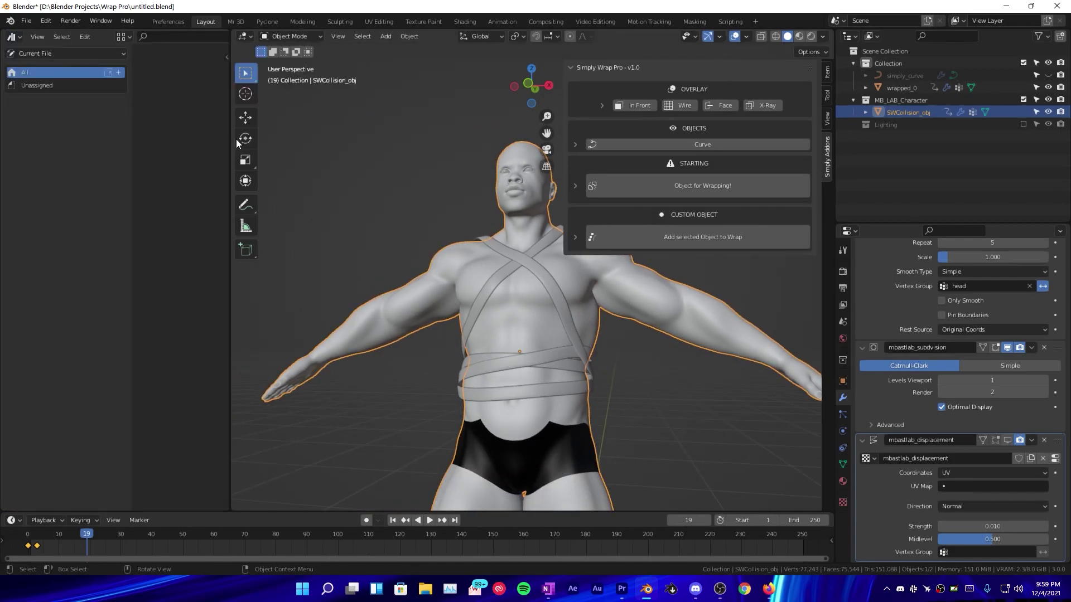
pyautogui.moveTo(232, 182); pyautogui.dragTo(319, 183)
pyautogui.click(42, 53)
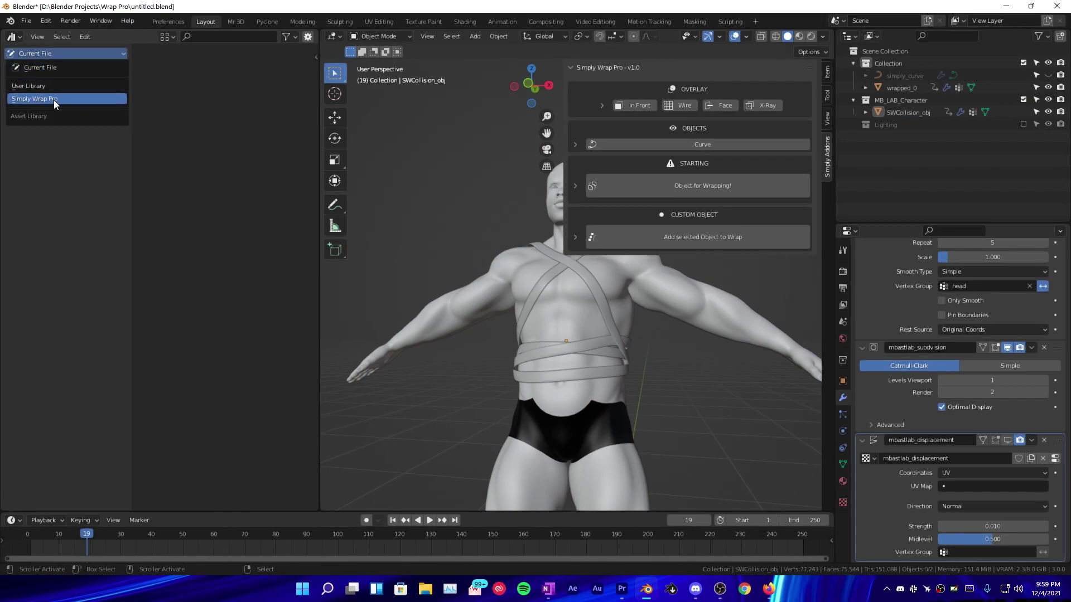
pyautogui.click(45, 101)
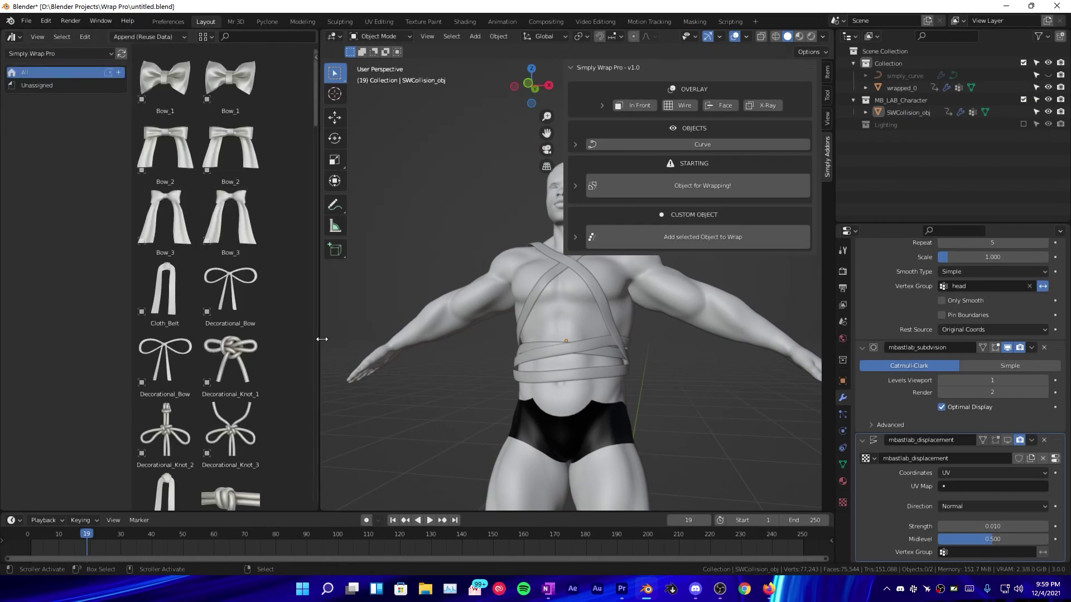
# Step: Widen the Asset Browser area to show more assets per row and save the Blender file
pyautogui.moveTo(317, 340); pyautogui.dragTo(463, 357)
pyautogui.scroll(-4, 335, 279)
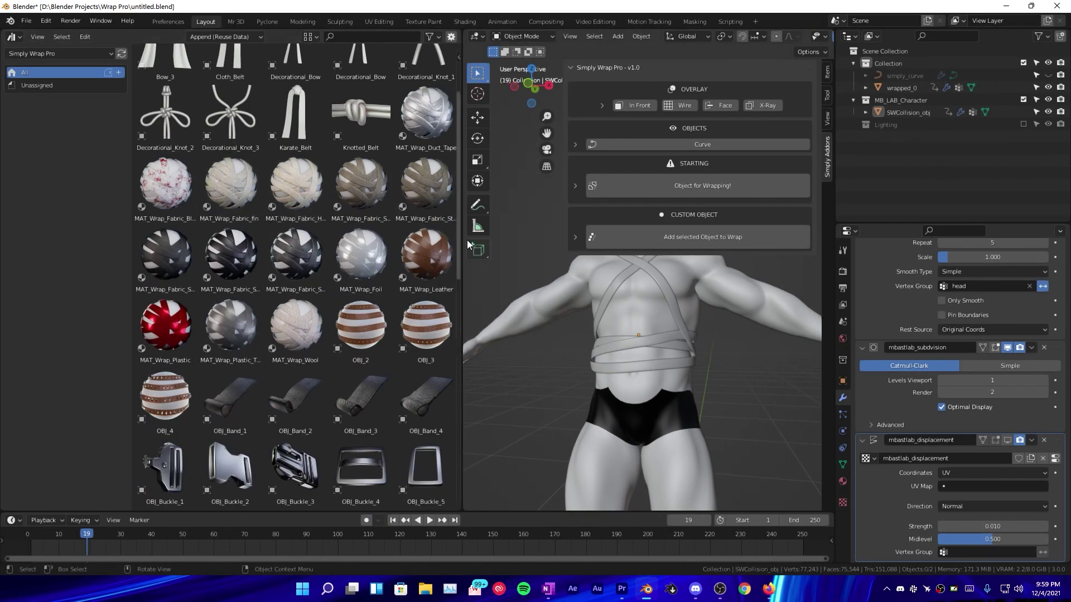
pyautogui.hotkey('ctrl', 's')
pyautogui.click(511, 311)
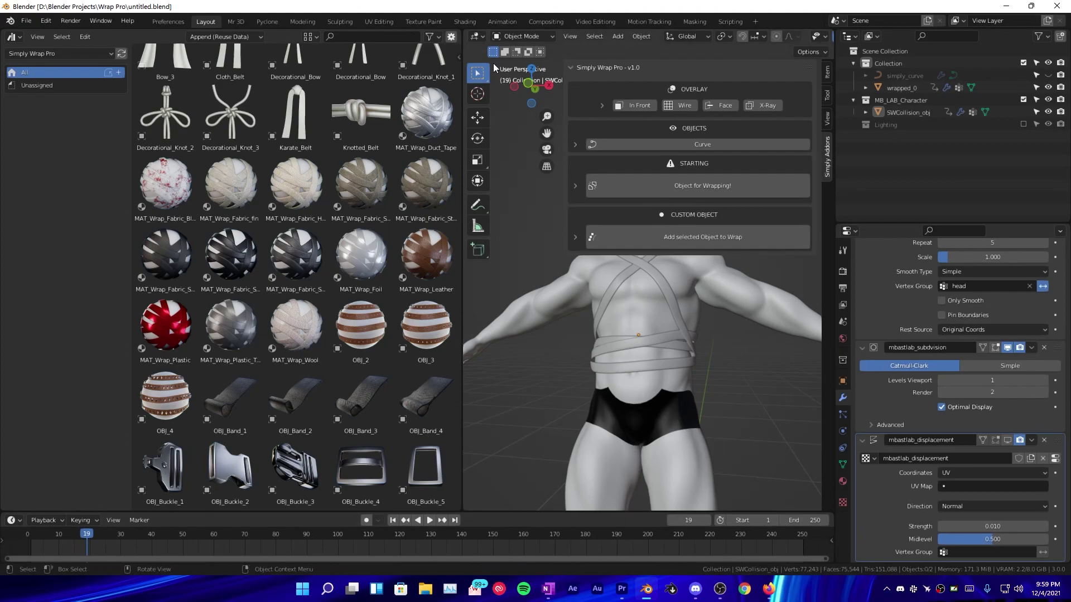
# Step: Show the viewport in Rendered shading with the sidebar hidden, and enable the Lighting collection
pyautogui.press('n')
pyautogui.scroll(-2, 751, 31)
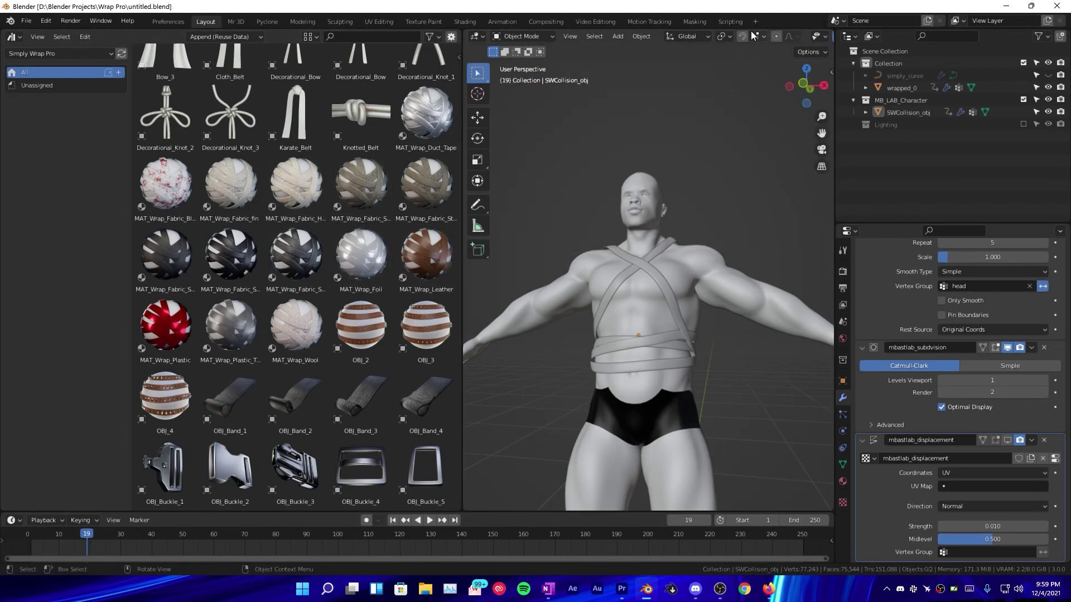
pyautogui.scroll(-5, 751, 31)
pyautogui.click(812, 36)
pyautogui.click(1023, 125)
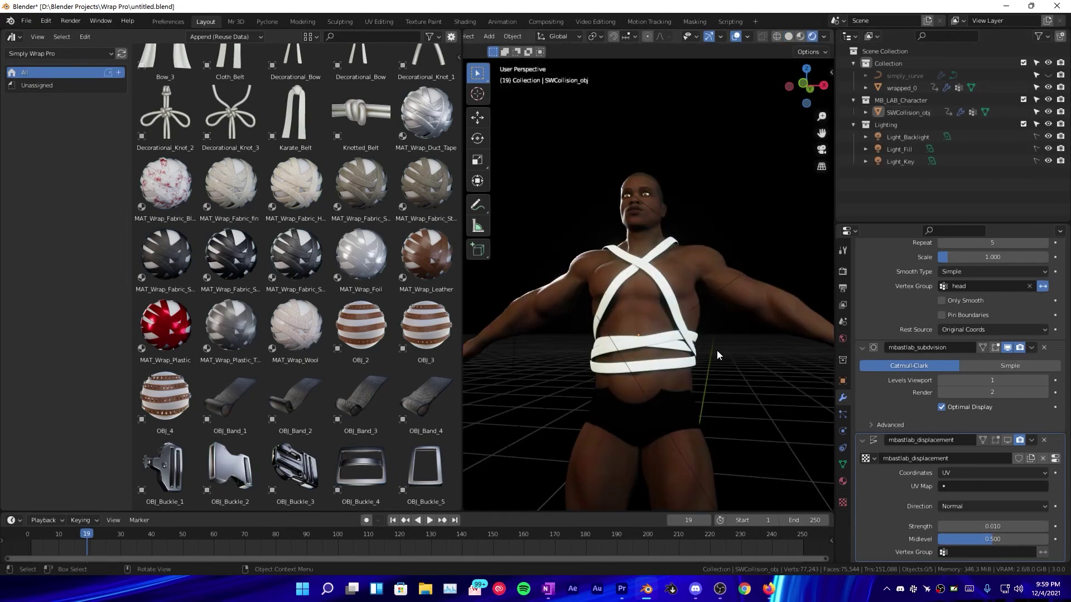
pyautogui.scroll(4, 715, 350)
pyautogui.keyDown('shift'); pyautogui.moveTo(715, 350); pyautogui.dragTo(636, 249, button='middle'); pyautogui.keyUp('shift')
pyautogui.scroll(2, 637, 250)
pyautogui.keyDown('shift'); pyautogui.moveTo(636, 250); pyautogui.dragTo(662, 312, button='middle'); pyautogui.keyUp('shift')
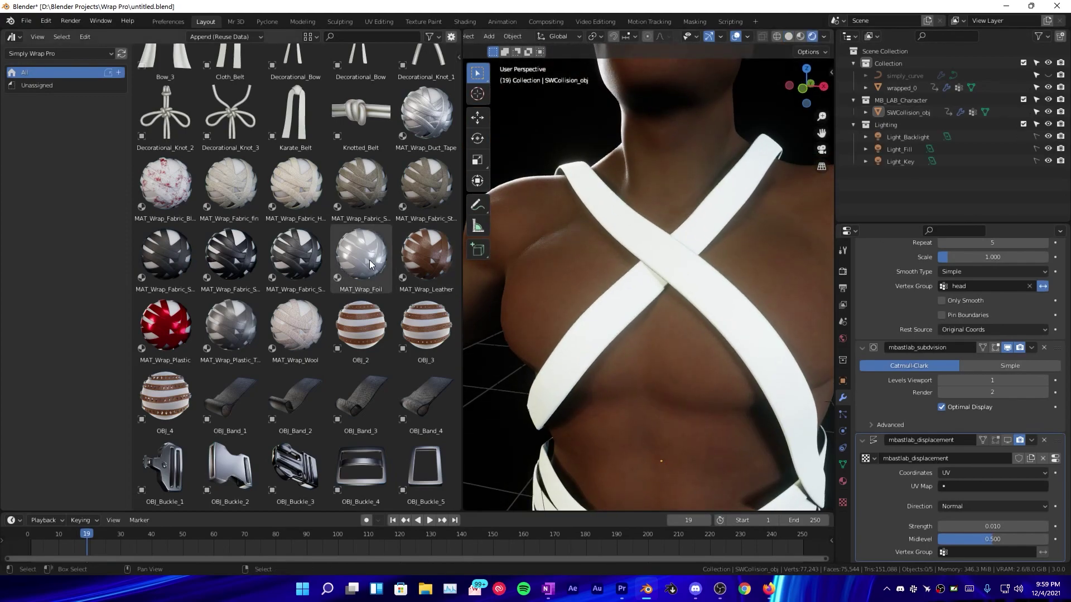
# Step: Set the asset import method to Link and apply a dark MAT_Wrap_Fabric material to the chest wrap
pyautogui.click(213, 37)
pyautogui.click(213, 41)
pyautogui.moveTo(296, 257); pyautogui.dragTo(579, 229)
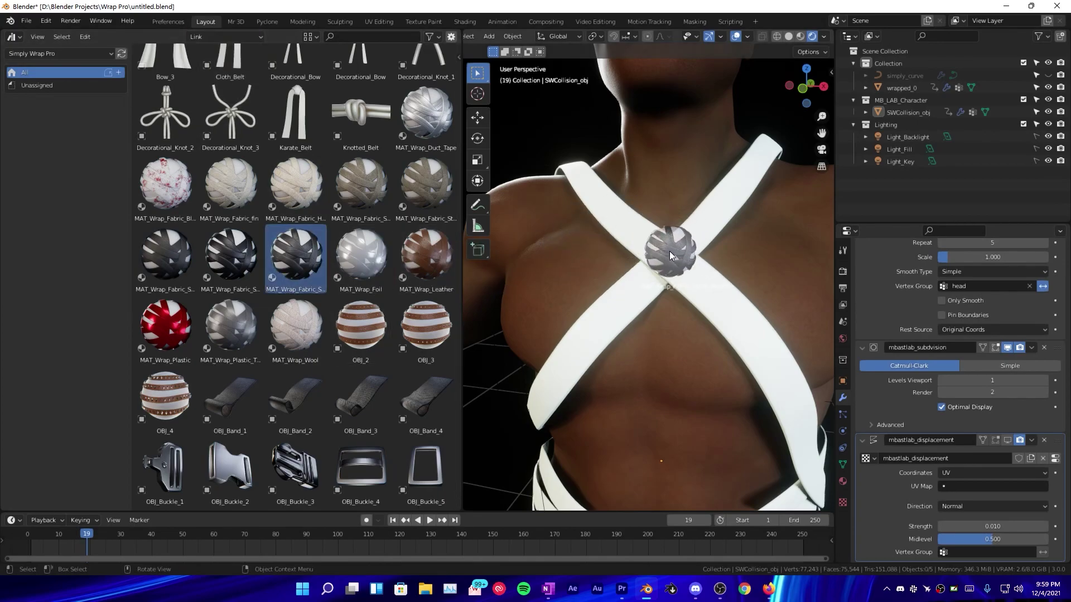
pyautogui.moveTo(669, 256); pyautogui.dragTo(669, 255)
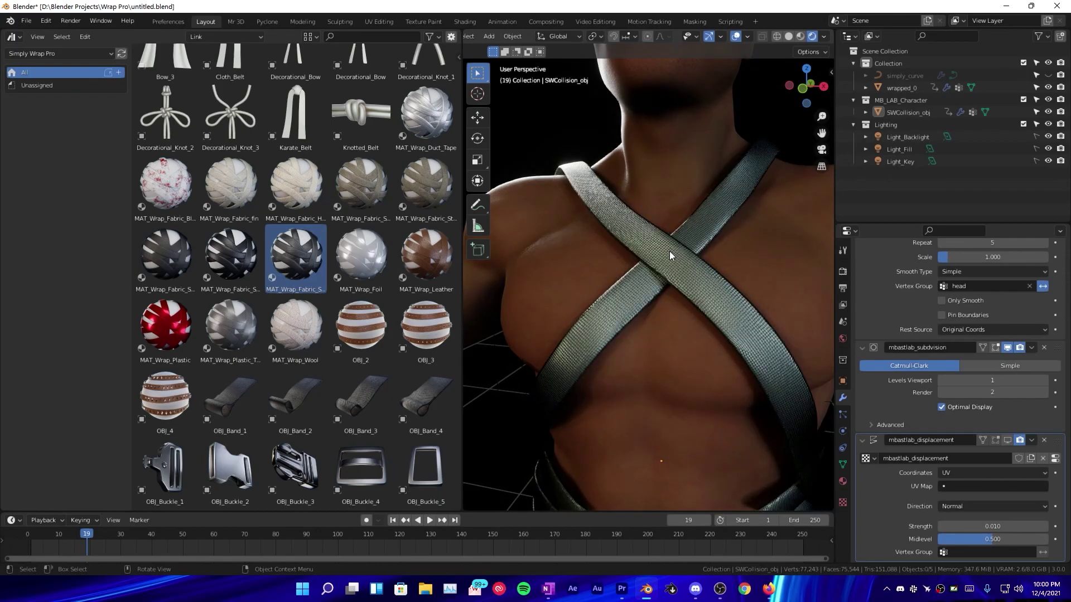
pyautogui.scroll(8, 669, 251)
pyautogui.scroll(-5, 670, 251)
pyautogui.moveTo(669, 251)
pyautogui.mouseDown(button='middle')
pyautogui.moveTo(658, 256)
pyautogui.moveTo(666, 259)
pyautogui.mouseUp(button='middle')
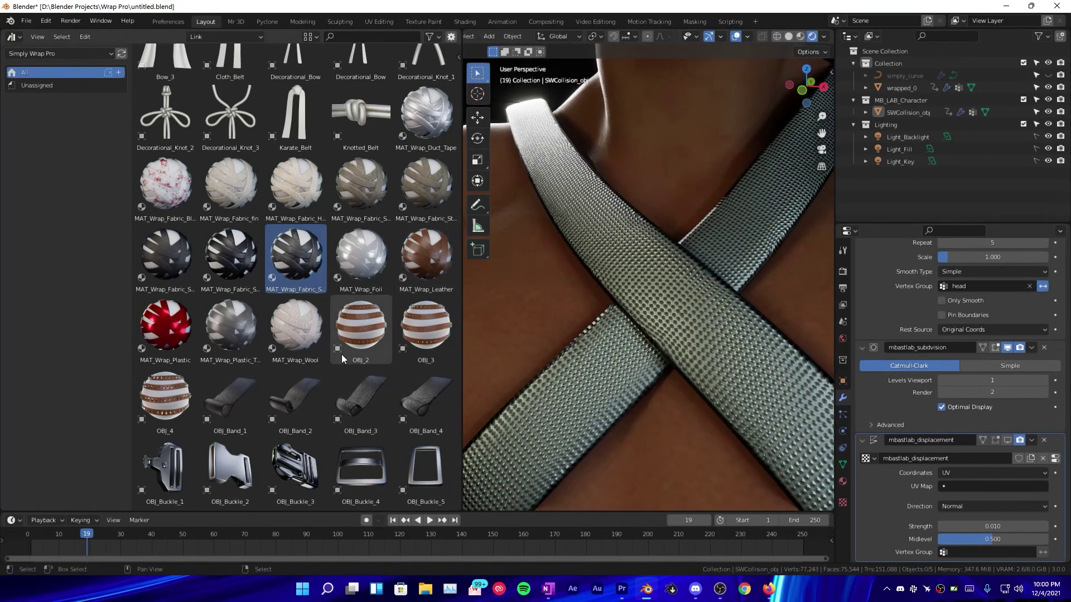
# Step: Try the MAT_Wrap_Foil and MAT_Wrap_Plastic materials on the wrap
pyautogui.moveTo(361, 255); pyautogui.dragTo(656, 299)
pyautogui.scroll(-5, 654, 299)
pyautogui.scroll(4, 708, 301)
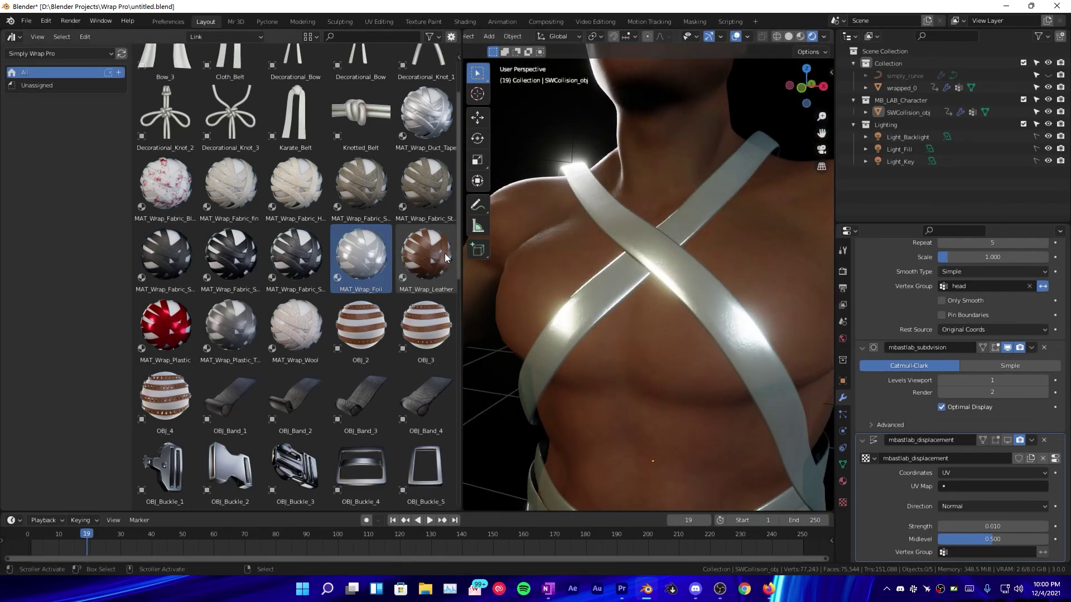
pyautogui.moveTo(166, 326); pyautogui.dragTo(694, 312)
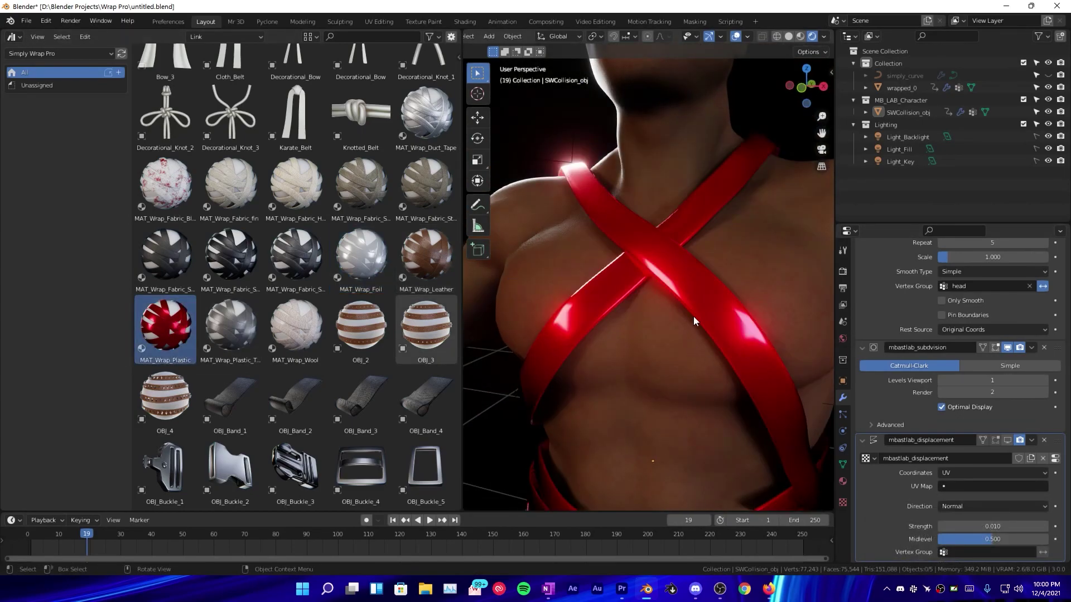
# Step: Apply the MAT_Wrap_Wool material to the wrap
pyautogui.moveTo(282, 333); pyautogui.dragTo(638, 253)
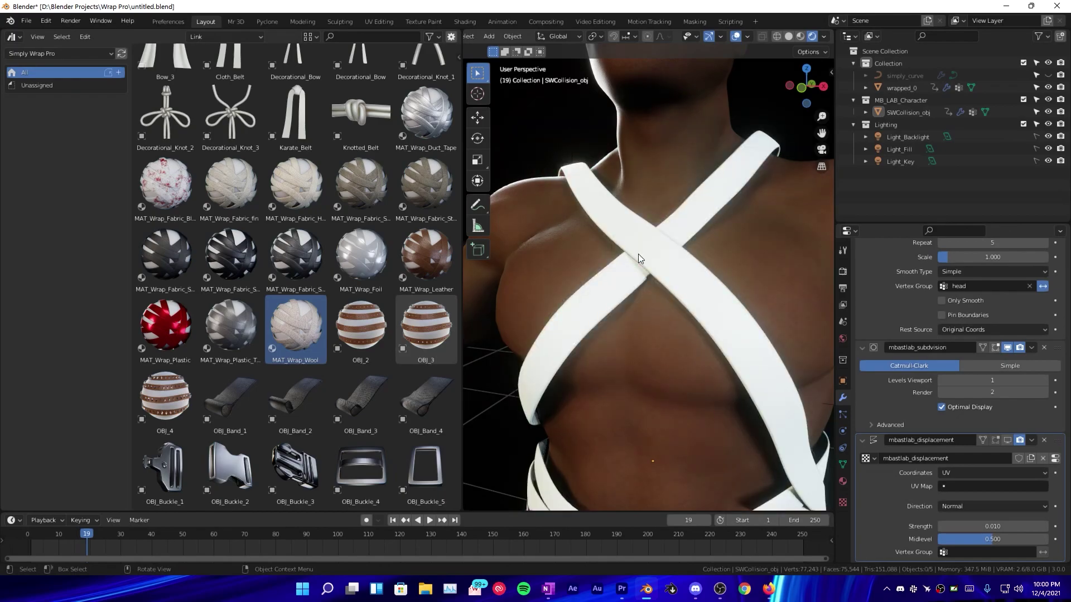
pyautogui.scroll(3, 638, 253)
pyautogui.scroll(-4, 638, 253)
# Step: Browse the library's object assets, including the bands, buckles, cables, chains, ropes and knotted belts
pyautogui.click(355, 339)
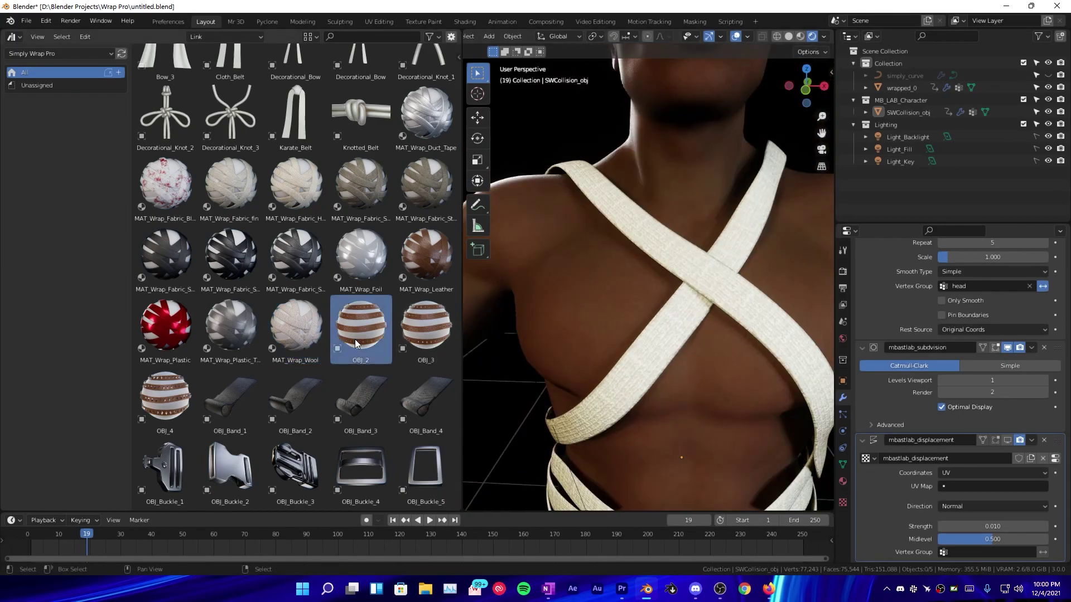
pyautogui.scroll(-3, 349, 363)
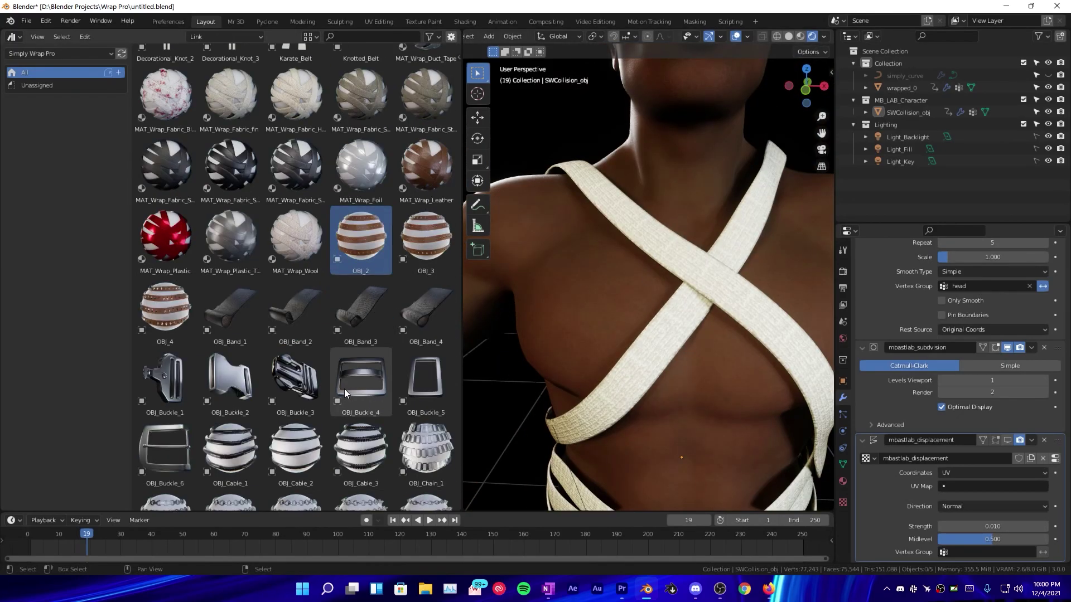
pyautogui.scroll(-12, 344, 389)
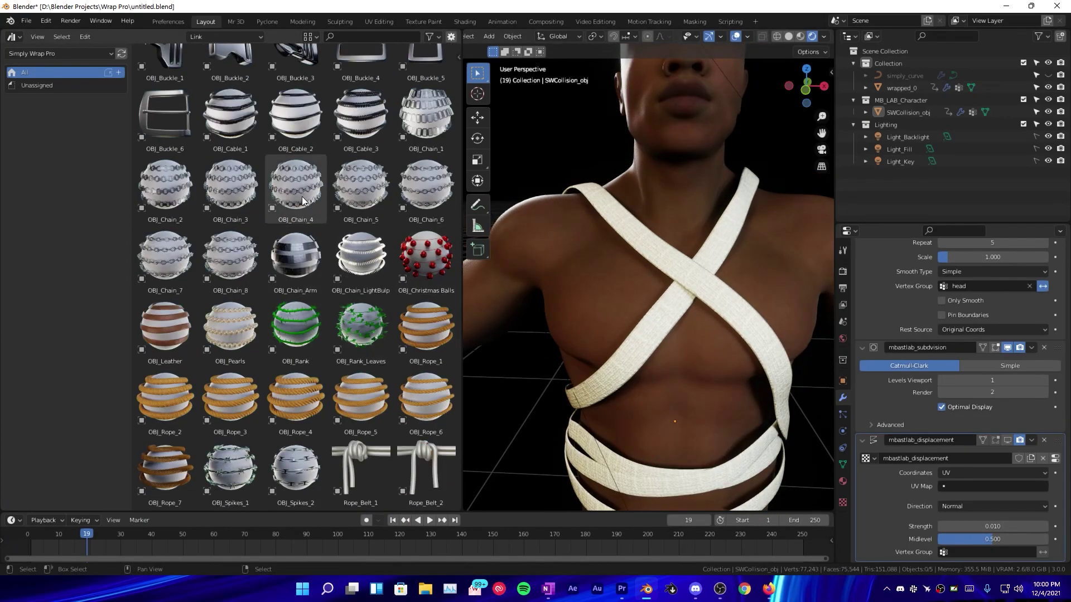
pyautogui.scroll(-4, 303, 185)
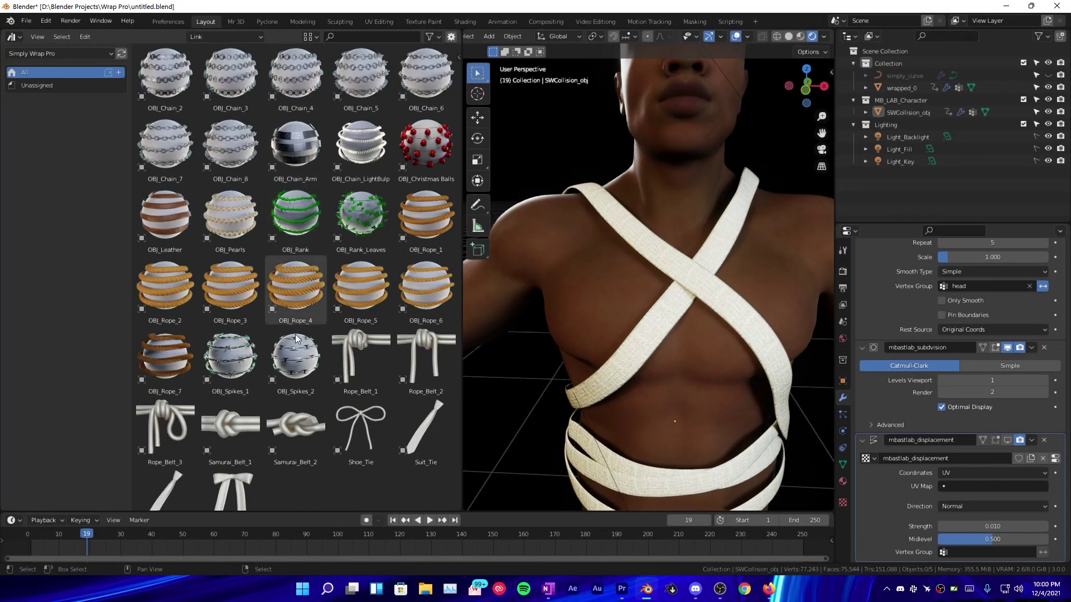
# Step: Narrow the Asset Browser area, then hide the wrapped_0 object and unhide simply_curve
pyautogui.click(680, 270)
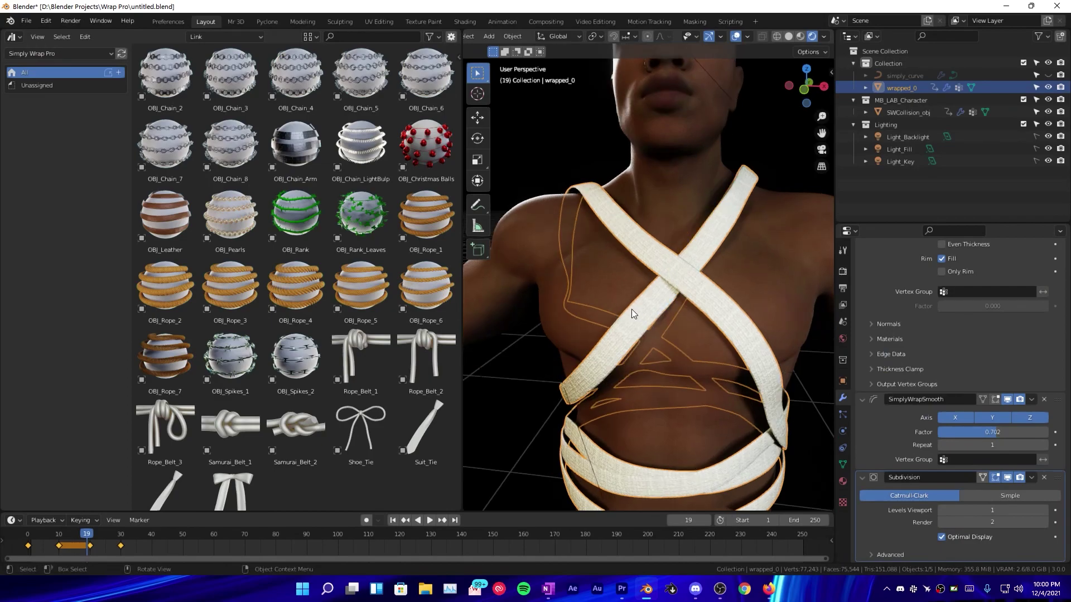
pyautogui.moveTo(463, 316); pyautogui.dragTo(340, 316)
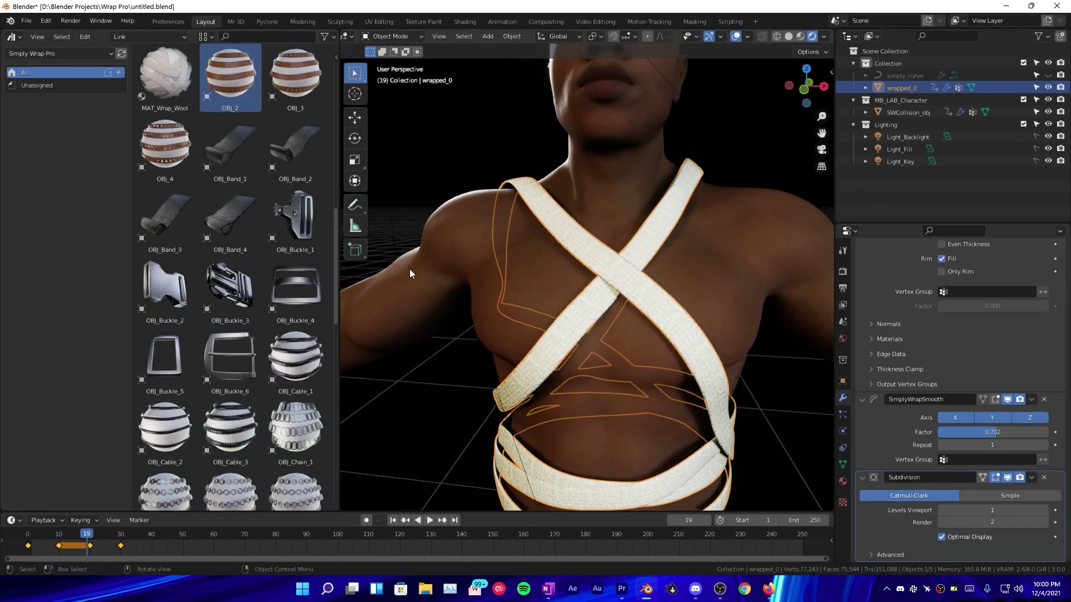
pyautogui.click(1048, 88)
pyautogui.click(904, 77)
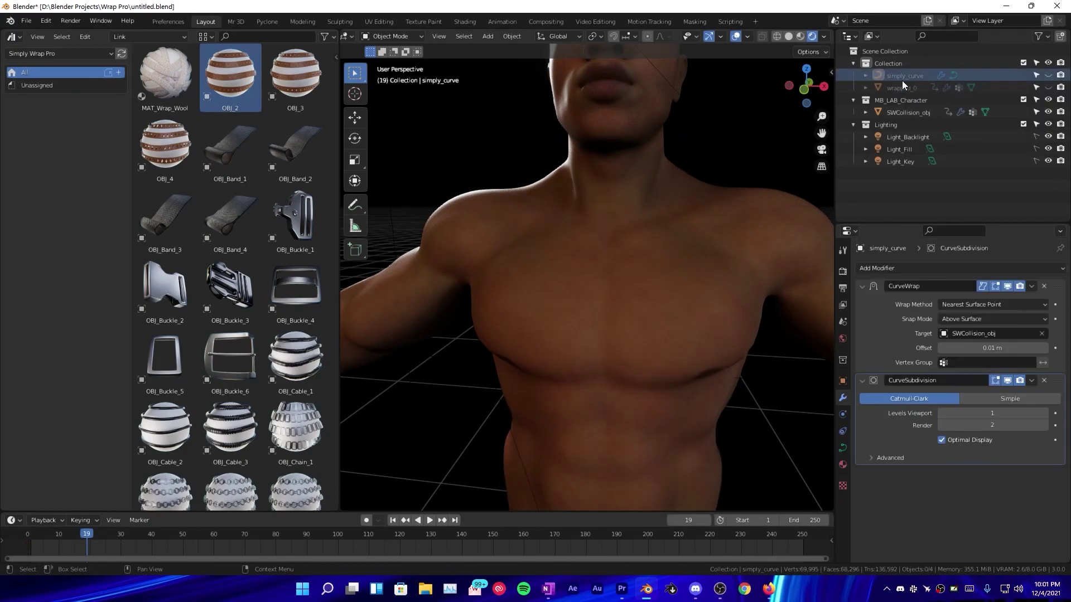
pyautogui.click(1049, 76)
# Step: Switch the viewport to Solid shading and select the character body
pyautogui.moveTo(645, 323); pyautogui.dragTo(795, 44, button='middle')
pyautogui.click(788, 36)
pyautogui.click(514, 240)
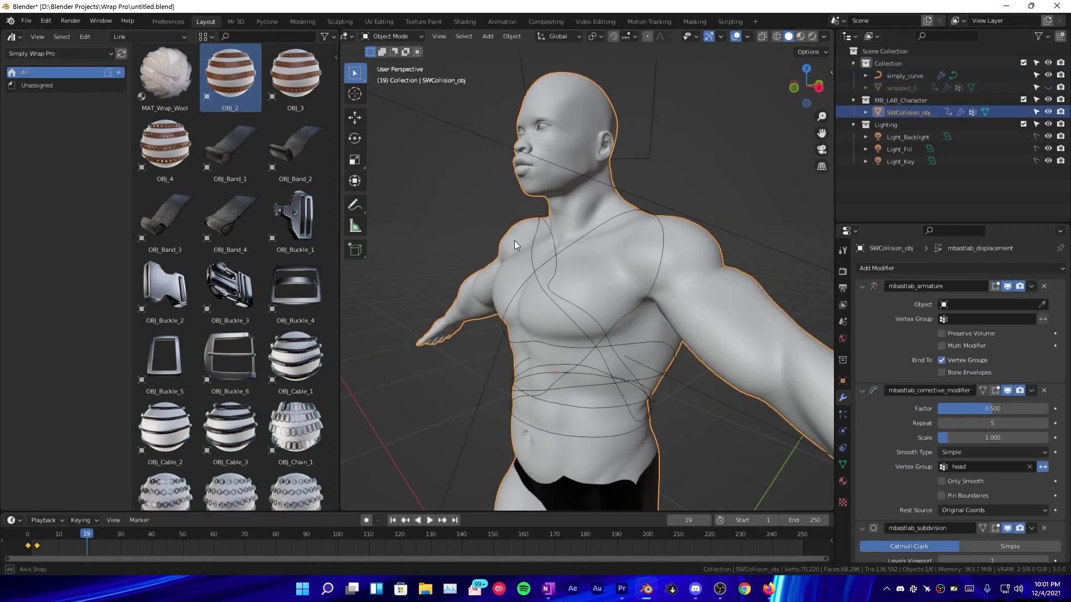
pyautogui.click(531, 247)
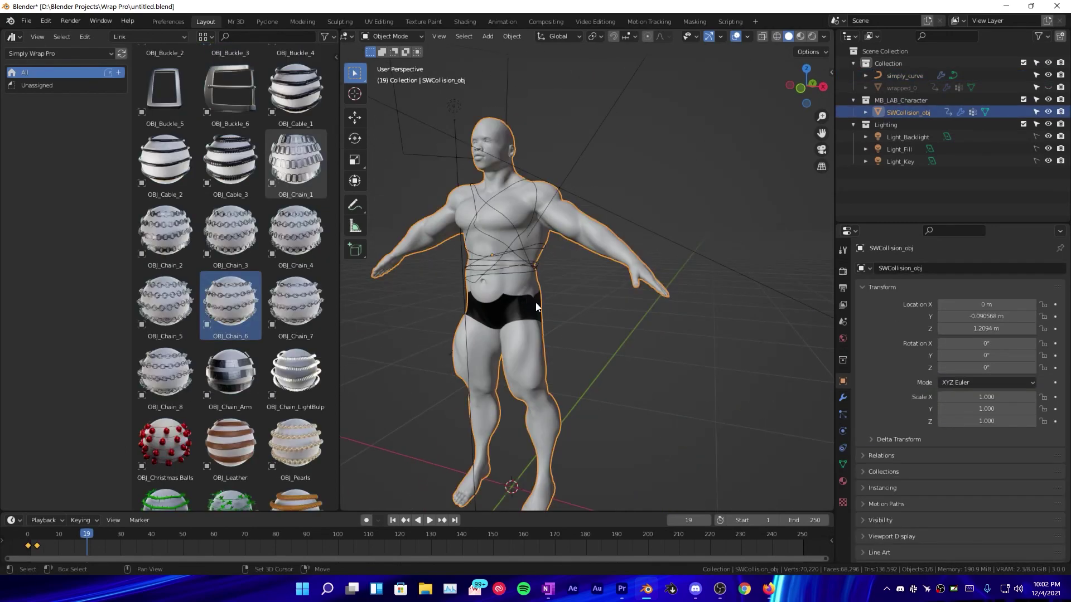
pyautogui.scroll(2, 558, 303)
pyautogui.scroll(-2, 571, 303)
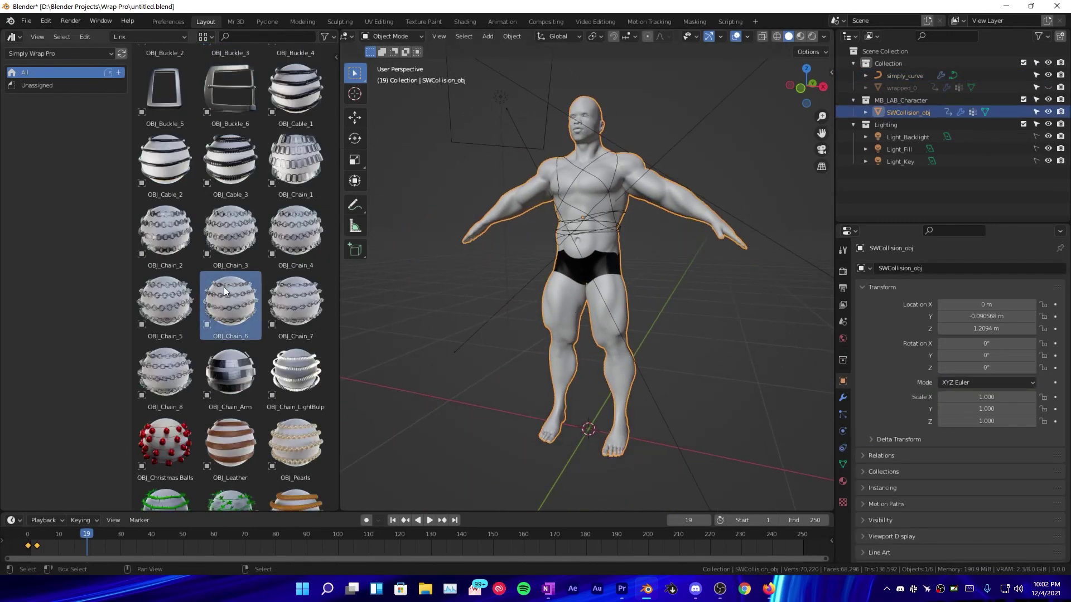
# Step: Set the asset import method to Append and place the OBJ_Chain_6 asset in the scene beside the character
pyautogui.click(141, 36)
pyautogui.click(126, 62)
pyautogui.click(139, 36)
pyautogui.click(132, 63)
pyautogui.moveTo(231, 301); pyautogui.dragTo(492, 369)
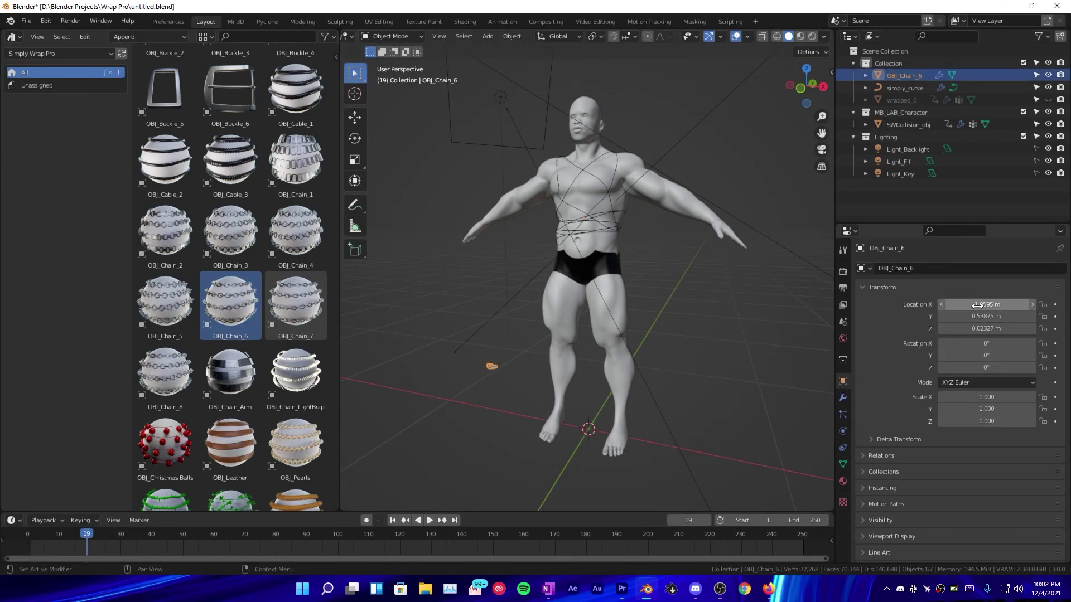
# Step: Set the chain object's X, Y and Z location to 0 m
pyautogui.moveTo(976, 305); pyautogui.dragTo(975, 328)
pyautogui.write('0')
pyautogui.press('Return')
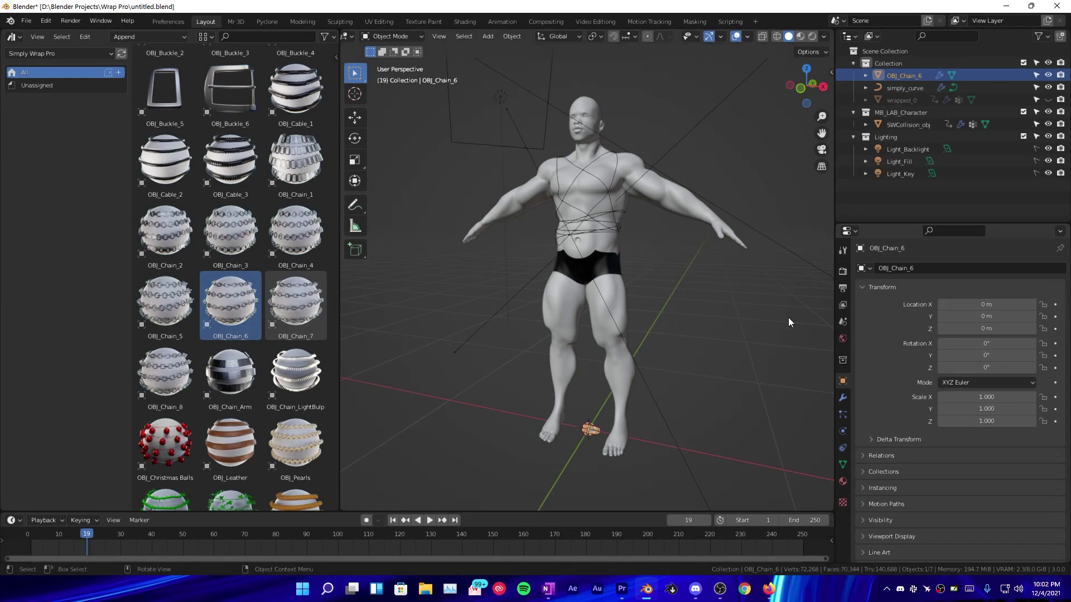
# Step: Undo the last location change, clear the chain object's location and frame it in the view
pyautogui.hotkey('ctrl', 'z')
pyautogui.hotkey('alt', 'g')
pyautogui.moveTo(588, 428); pyautogui.dragTo(579, 364, button='middle')
pyautogui.scroll(1, 622, 437)
pyautogui.press('KP_Decimal')
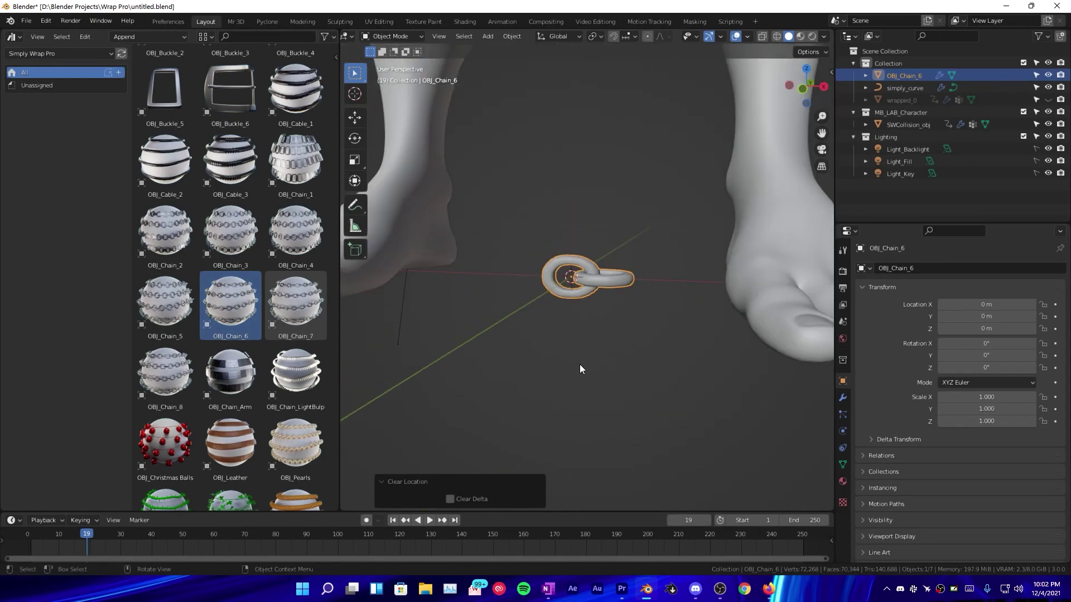
# Step: Add the selected OBJ_Chain_6 to the wrap with Simply Wrap Pro so it follows the curve around the torso
pyautogui.scroll(-7, 580, 363)
pyautogui.keyDown('shift'); pyautogui.moveTo(582, 209); pyautogui.dragTo(576, 252, button='middle'); pyautogui.keyUp('shift')
pyautogui.scroll(-4, 576, 252)
pyautogui.press('n')
pyautogui.scroll(3, 567, 332)
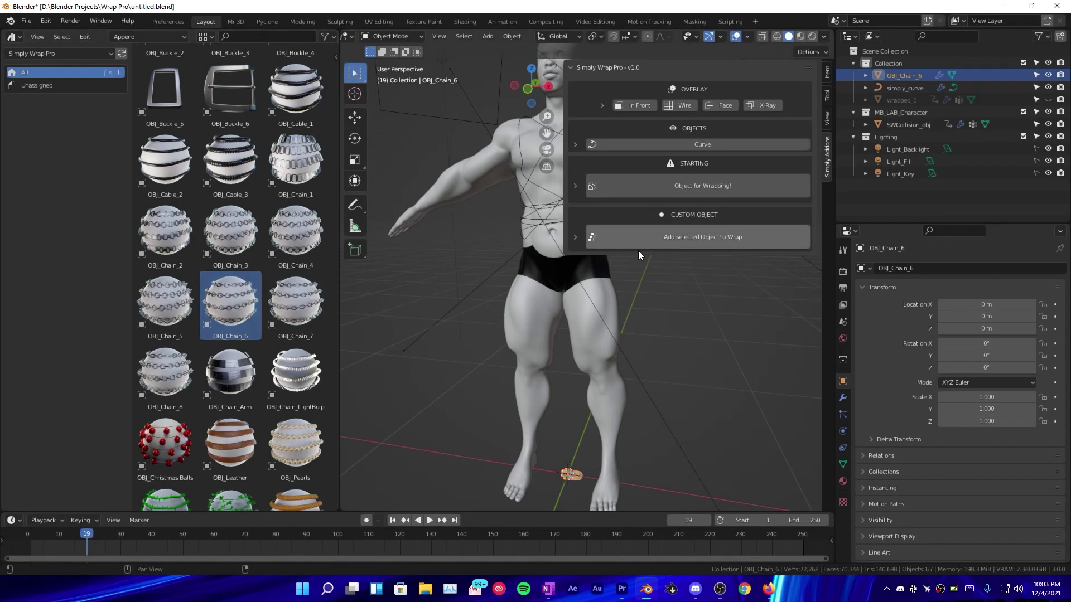
pyautogui.click(712, 239)
pyautogui.scroll(4, 471, 306)
pyautogui.keyDown('shift'); pyautogui.moveTo(508, 222); pyautogui.dragTo(494, 296, button='middle'); pyautogui.keyUp('shift')
pyautogui.scroll(-2, 471, 306)
# Step: Examine the wrapped chain around the character's torso in a maximized viewport, then restore the regular layout
pyautogui.hotkey('ctrl', 'space')
pyautogui.scroll(4, 494, 295)
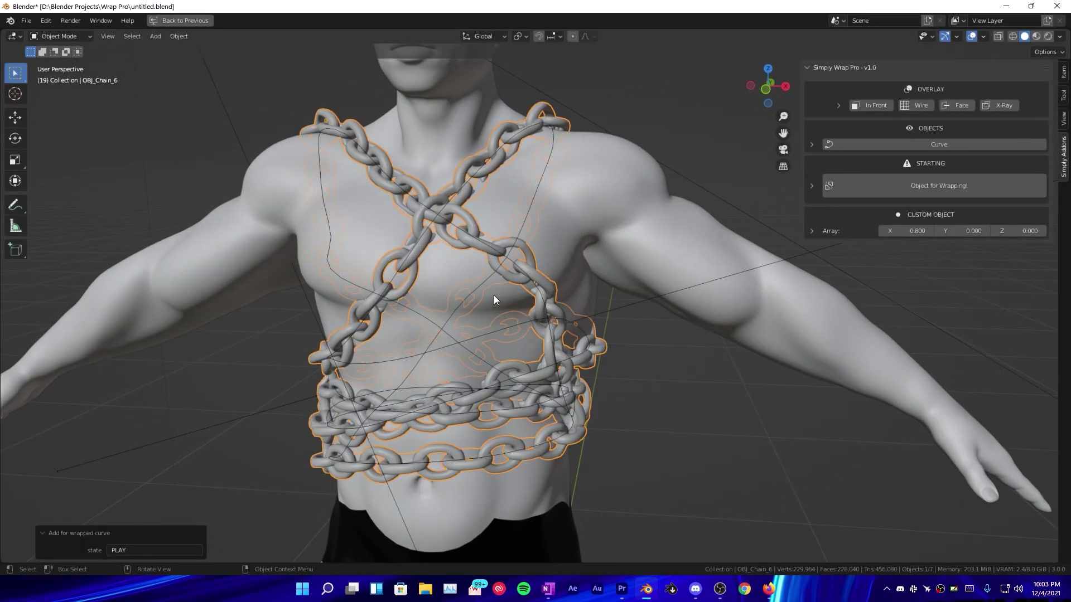
pyautogui.scroll(-10, 494, 296)
pyautogui.scroll(11, 541, 379)
pyautogui.scroll(-6, 541, 380)
pyautogui.keyDown('shift'); pyautogui.moveTo(515, 535); pyautogui.dragTo(534, 397, button='middle'); pyautogui.keyUp('shift')
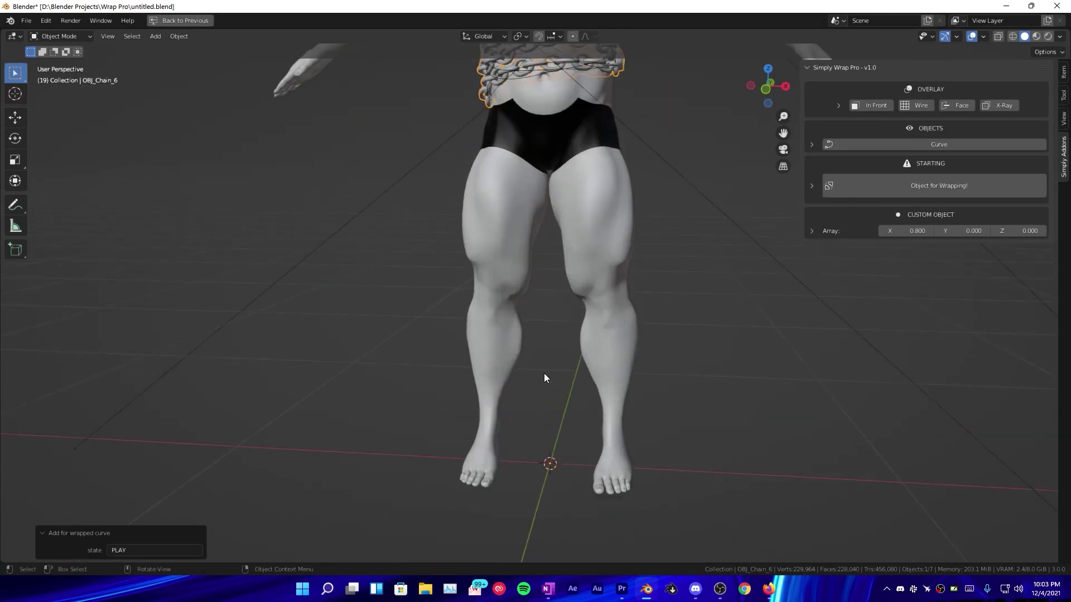
pyautogui.hotkey('ctrl', 'space')
# Step: Select OBJ_Chain_6 and scale it down uniformly to about 0.573
pyautogui.moveTo(462, 382); pyautogui.dragTo(511, 347, button='middle')
pyautogui.scroll(4, 512, 346)
pyautogui.scroll(-5, 512, 346)
pyautogui.click(930, 78)
pyautogui.scroll(4, 607, 234)
pyautogui.keyDown('shift'); pyautogui.moveTo(546, 311); pyautogui.dragTo(630, 362, button='middle'); pyautogui.keyUp('shift')
pyautogui.moveTo(630, 362); pyautogui.dragTo(610, 382, button='middle')
pyautogui.scroll(4, 609, 383)
pyautogui.press('s')
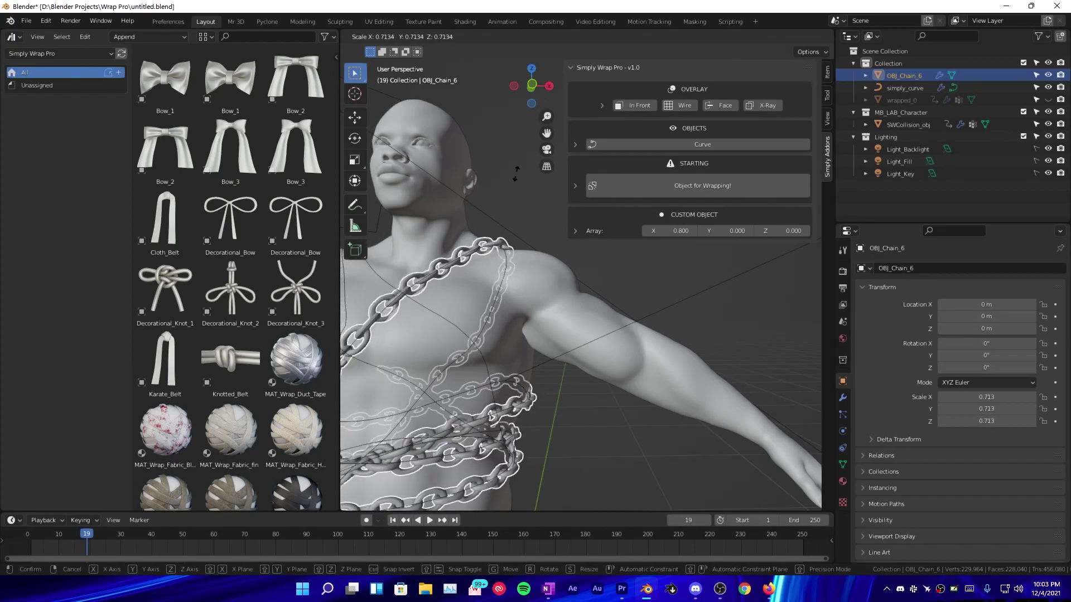
pyautogui.click(502, 299)
# Step: Hide the viewport sidebar and apply the scale of the OBJ_Chain_6 object
pyautogui.scroll(-3, 502, 299)
pyautogui.scroll(3, 502, 299)
pyautogui.moveTo(501, 299); pyautogui.dragTo(442, 341, button='middle')
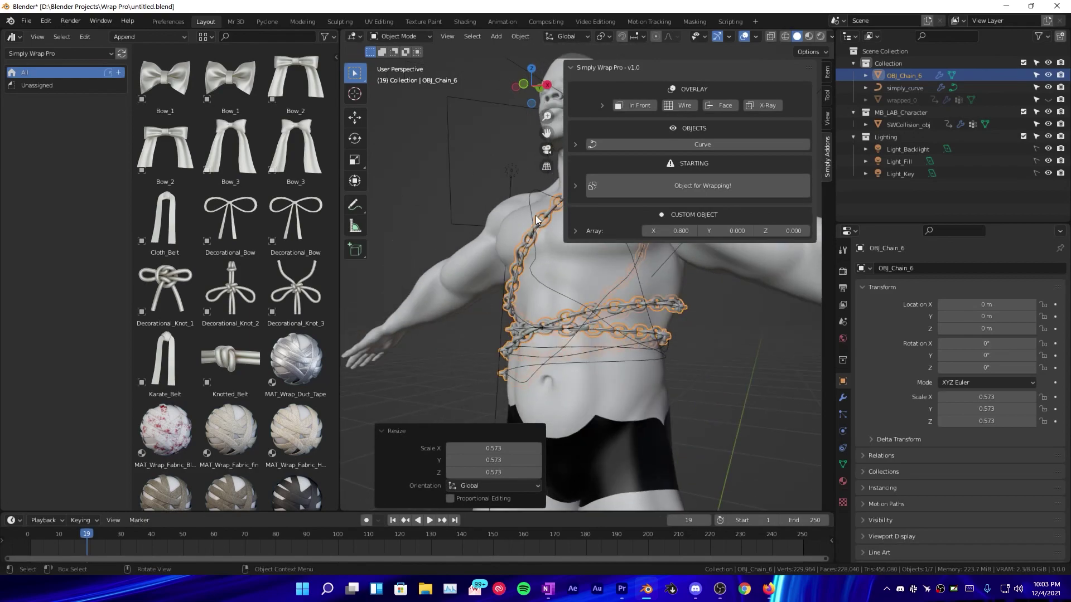
pyautogui.press('n')
pyautogui.moveTo(535, 215); pyautogui.dragTo(615, 276, button='middle')
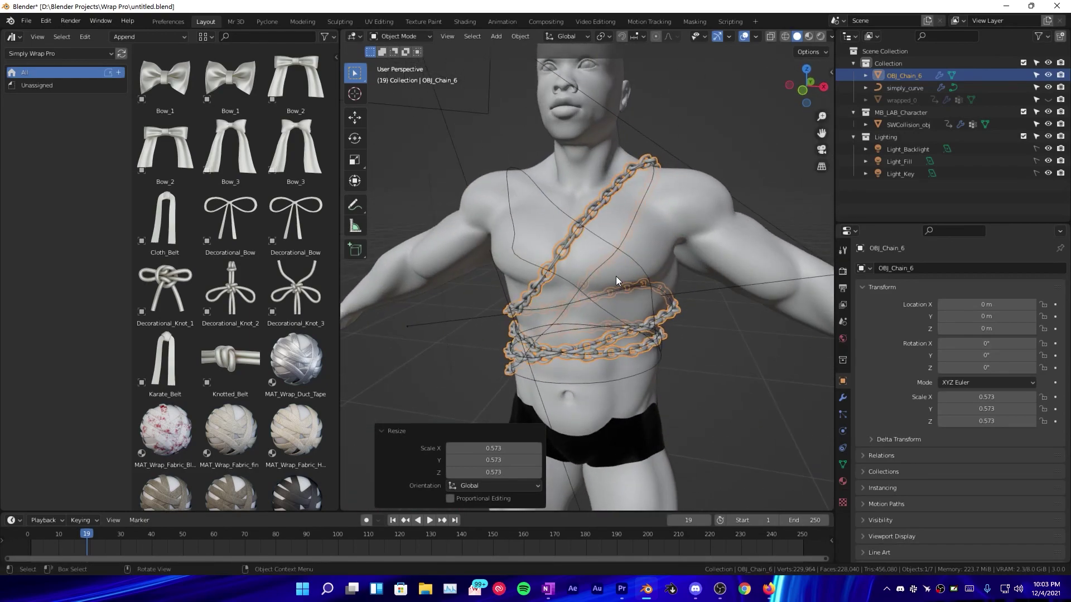
pyautogui.hotkey('ctrl', 'a')
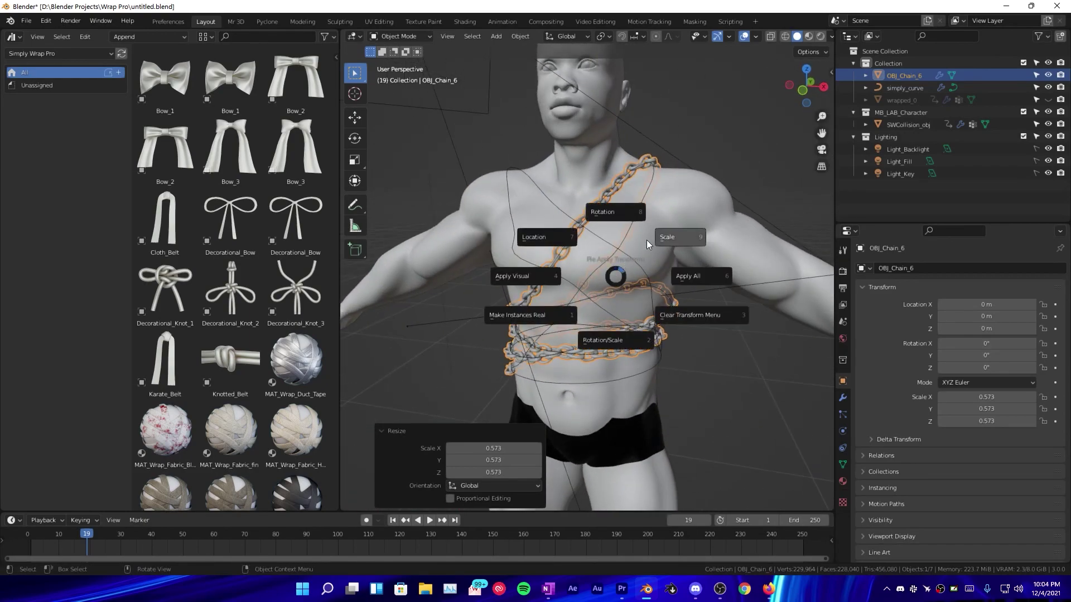
pyautogui.click(676, 239)
# Step: Switch the viewport to Rendered shading to show the chain's metal material on the character's torso
pyautogui.scroll(5, 598, 342)
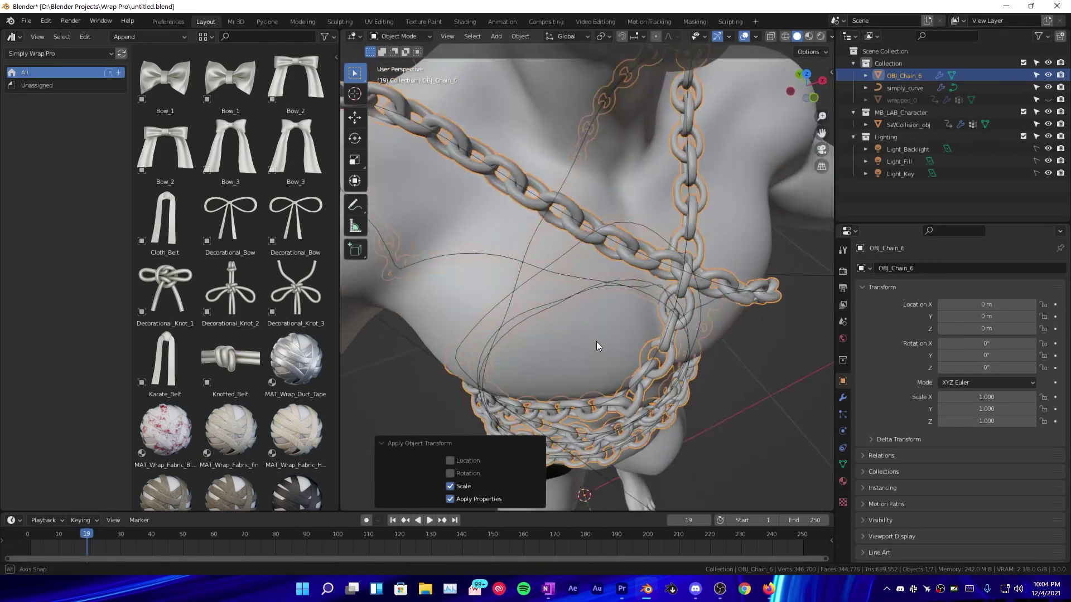
pyautogui.scroll(-2, 527, 293)
pyautogui.moveTo(536, 295); pyautogui.dragTo(597, 296, button='middle')
pyautogui.scroll(-5, 598, 293)
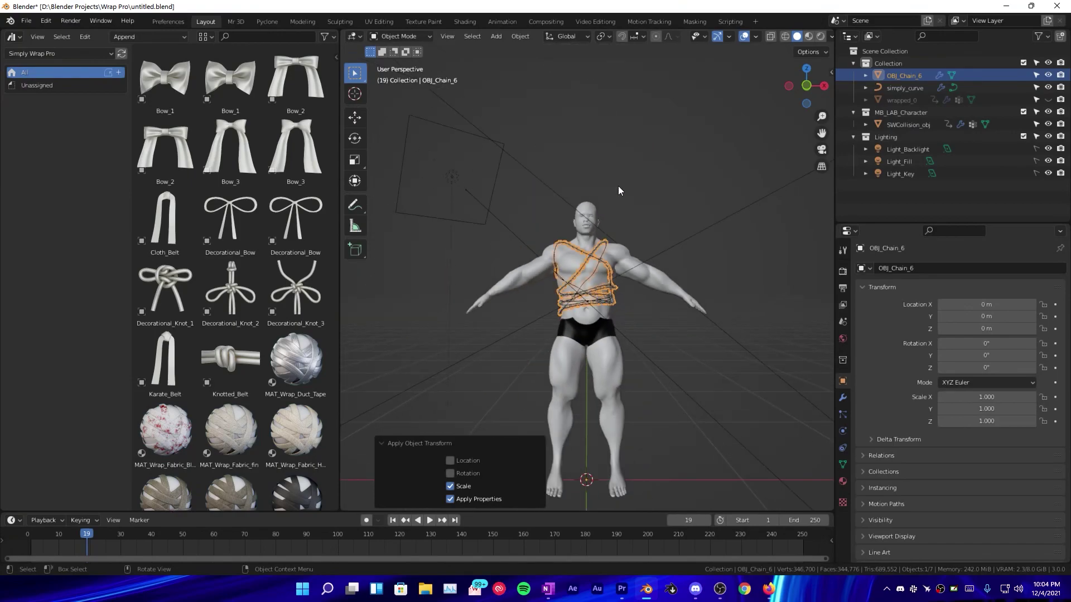
pyautogui.click(823, 36)
pyautogui.scroll(8, 633, 246)
pyautogui.moveTo(631, 250); pyautogui.dragTo(658, 252, button='middle')
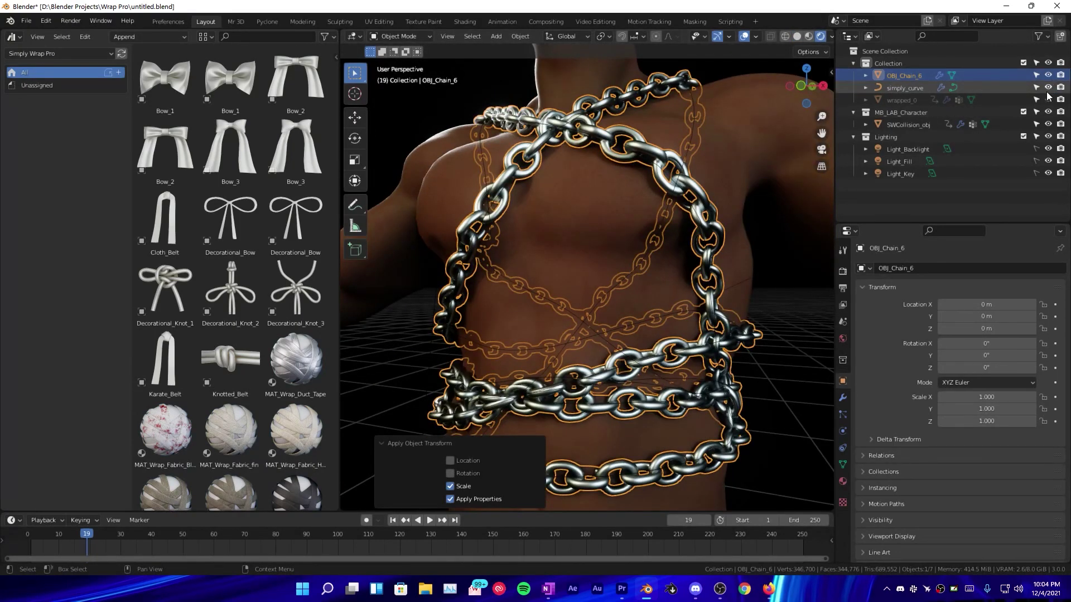
# Step: Unhide the wrapped_0 object and check the chain together with the cloth wraps on the torso
pyautogui.click(1047, 100)
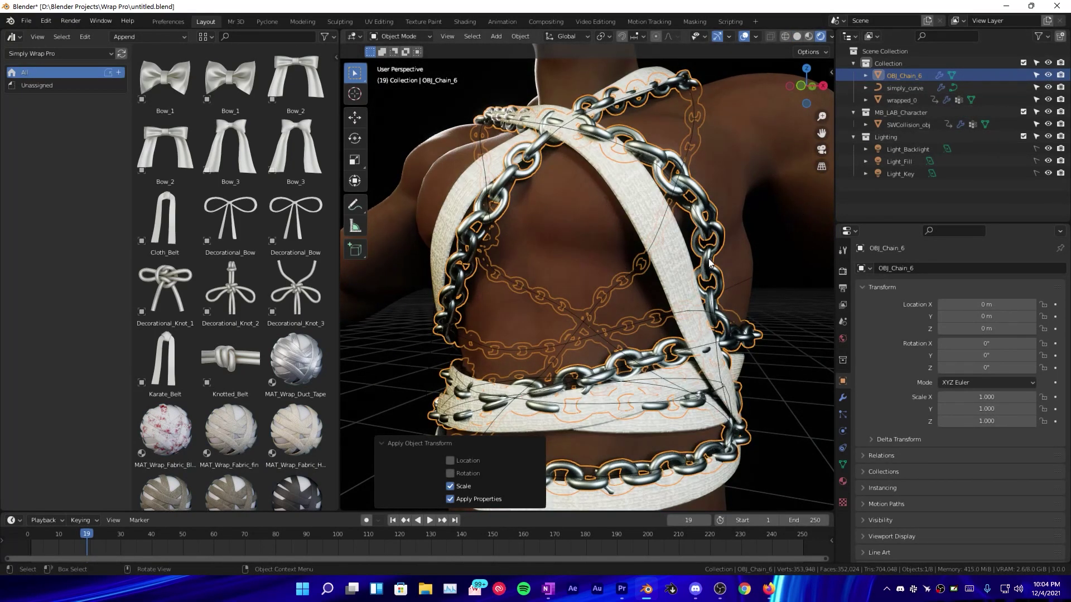
pyautogui.moveTo(710, 263); pyautogui.dragTo(692, 265, button='middle')
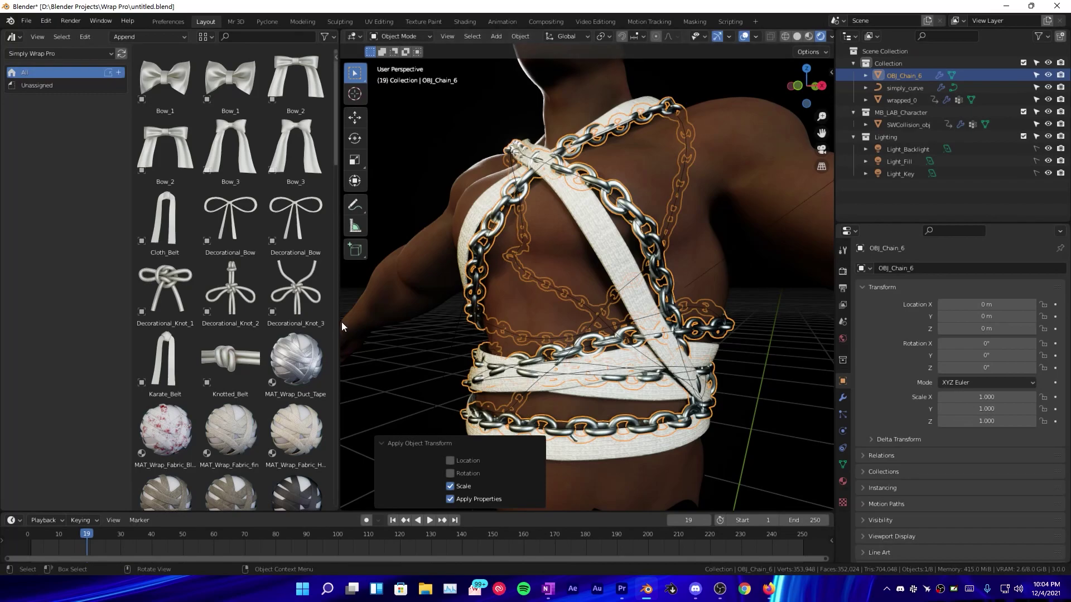
pyautogui.scroll(-3, 613, 420)
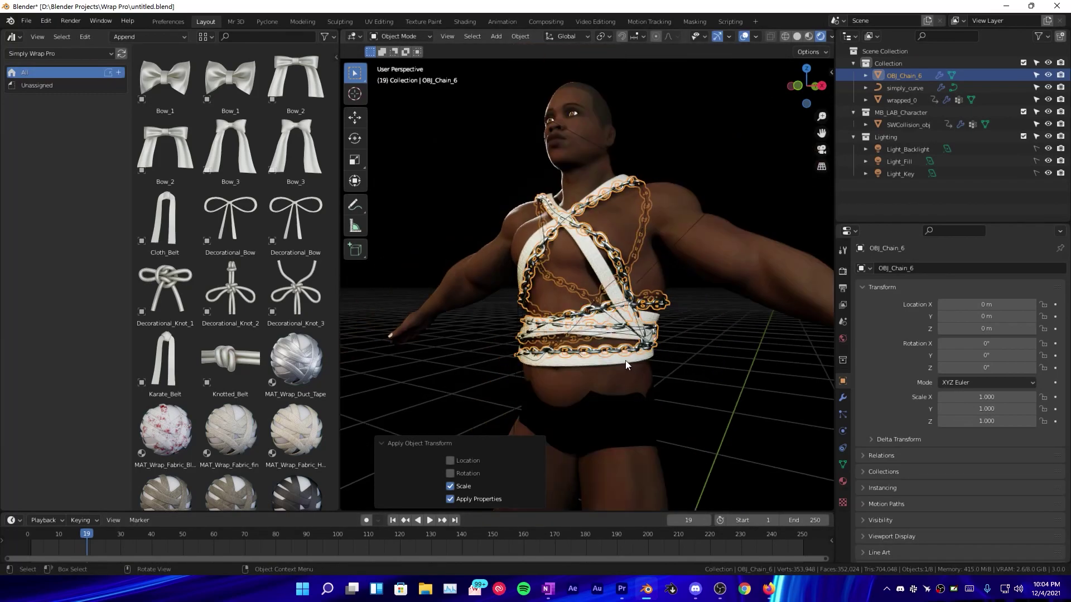
pyautogui.moveTo(624, 360); pyautogui.dragTo(652, 368, button='middle')
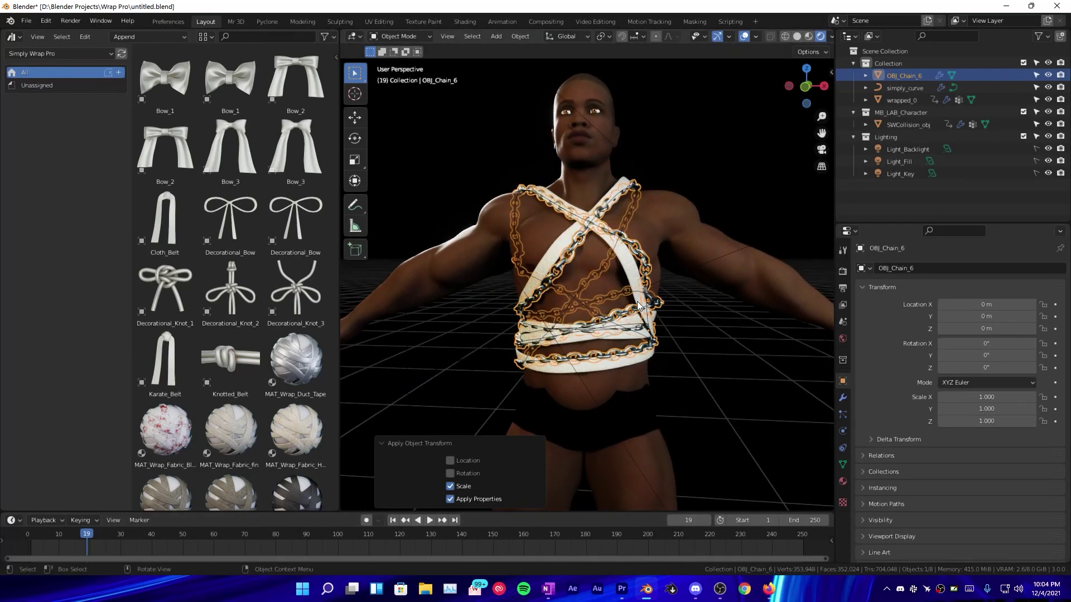
pyautogui.scroll(3, 635, 305)
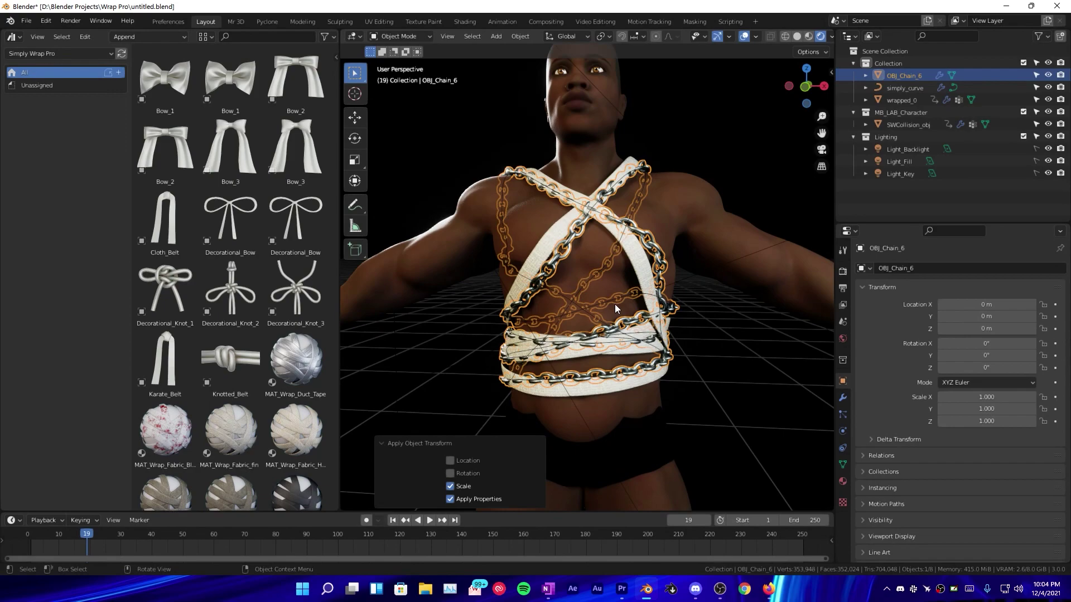